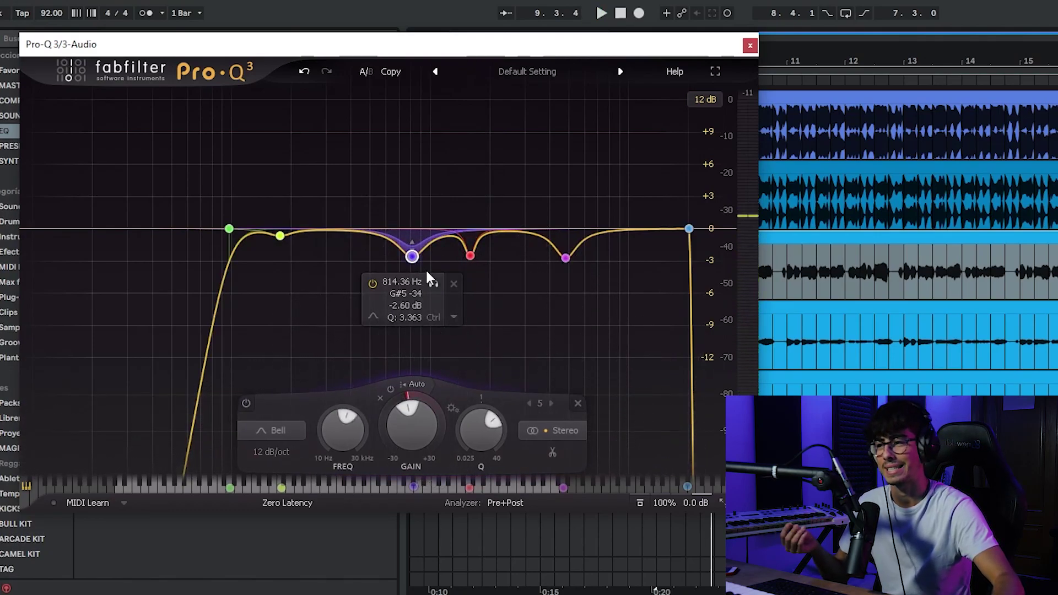
# Audition the 814.36 Hz band and the 176.13 Hz band of the vocal's Pro-Q 3 equalizer in isolation during playback.
pyautogui.click(434, 283)
pyautogui.press('space')
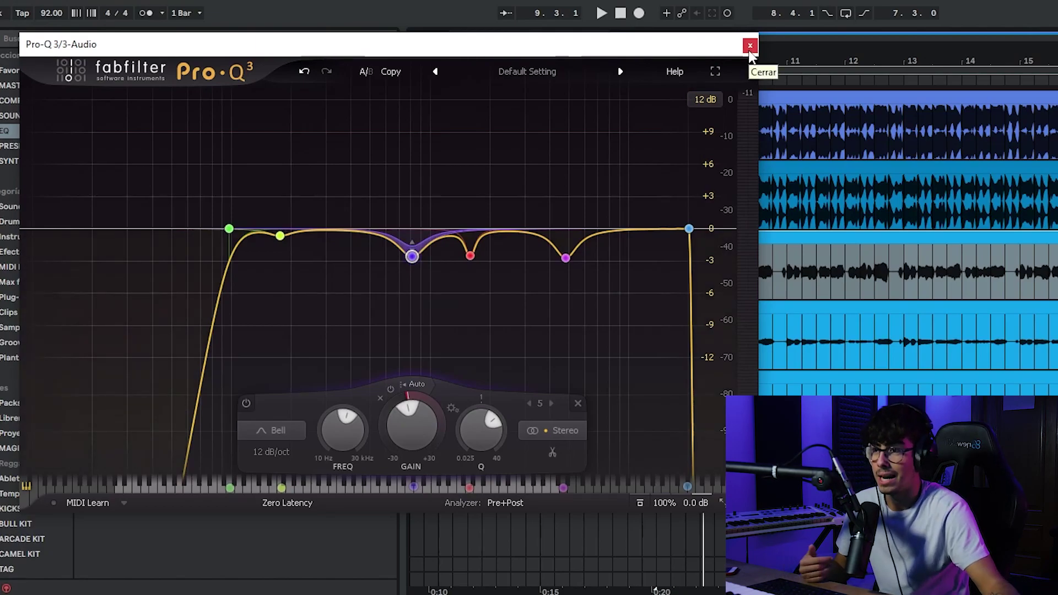
pyautogui.click(278, 238)
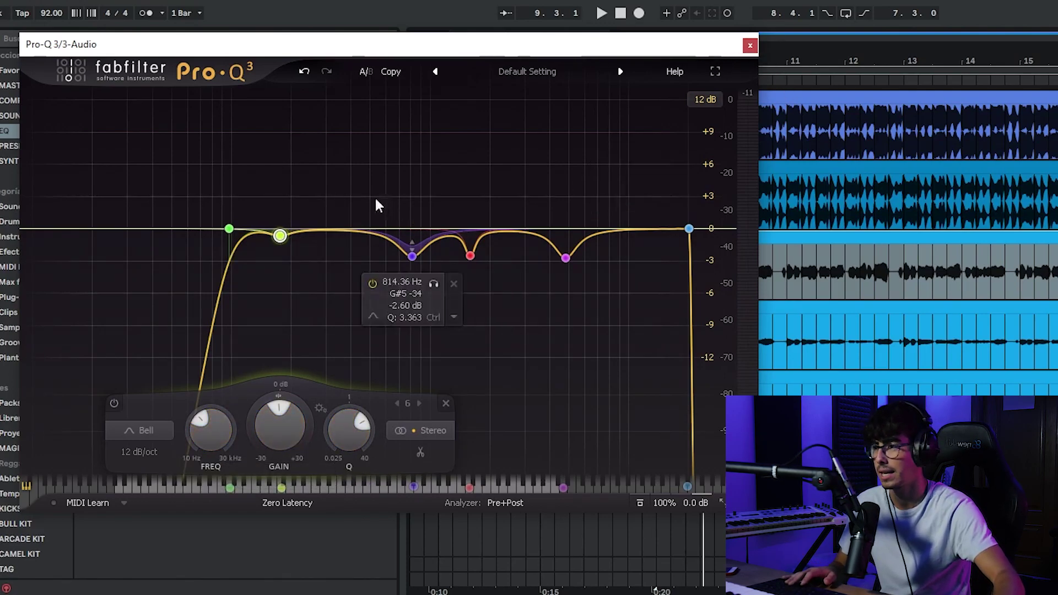
pyautogui.click(302, 264)
pyautogui.press('space')
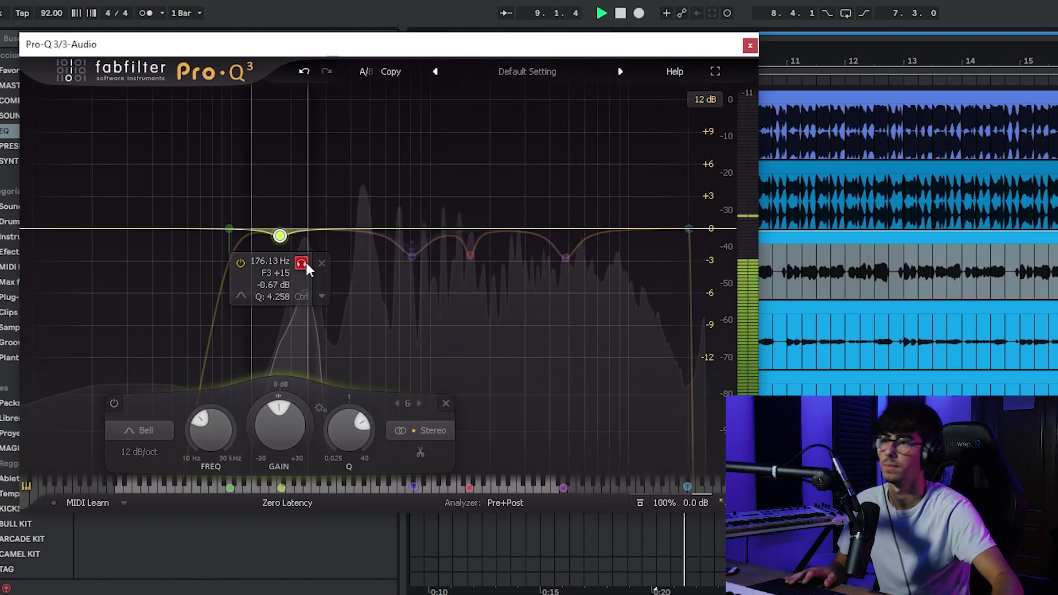
pyautogui.press('space')
# Close the equalizer and review the CLA-3A compressor's settings on the vocal track.
pyautogui.click(750, 45)
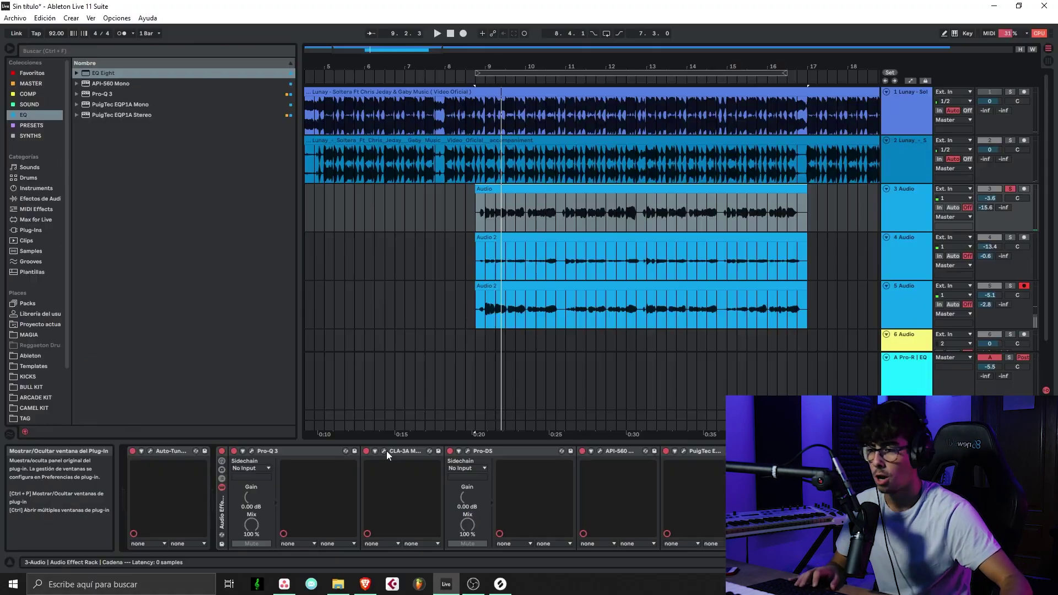
pyautogui.click(384, 451)
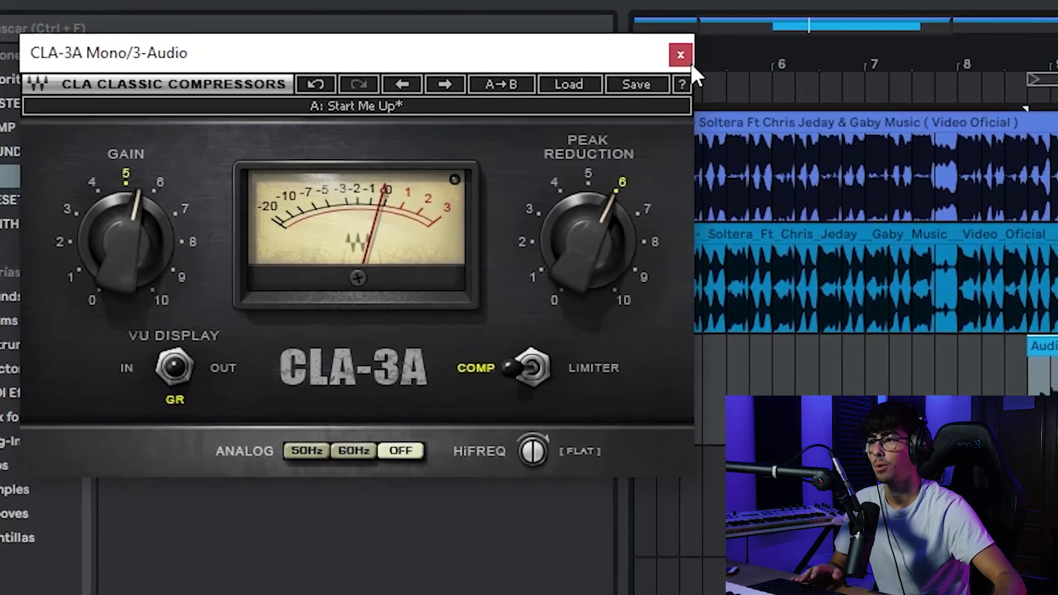
pyautogui.click(705, 56)
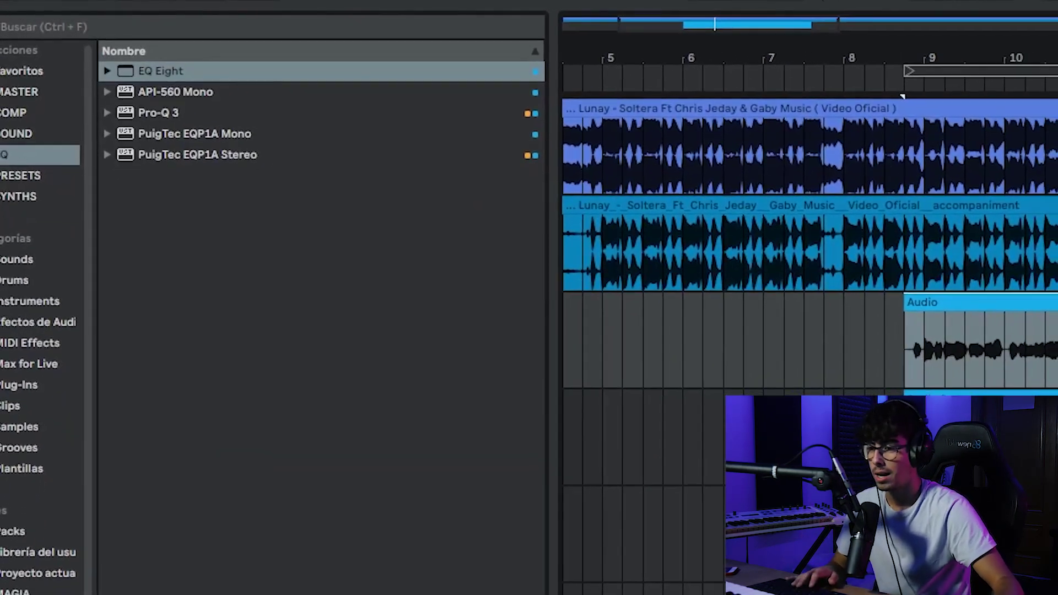
# Play the vocal through the Pro-DS de-esser and adjust its Range, trying 7.37 dB among other amounts.
pyautogui.press('space')
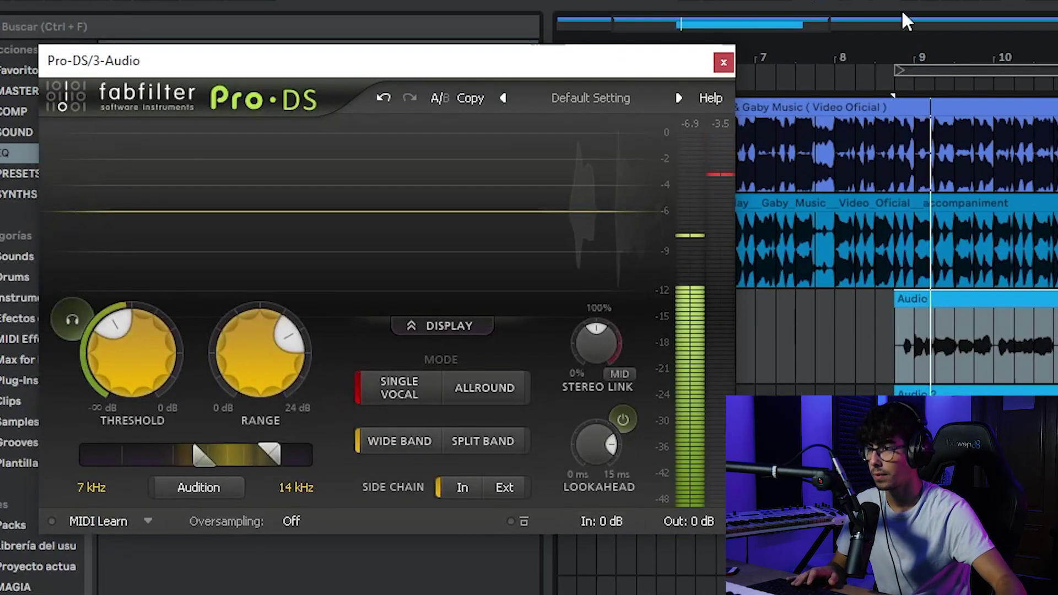
pyautogui.moveTo(262, 349)
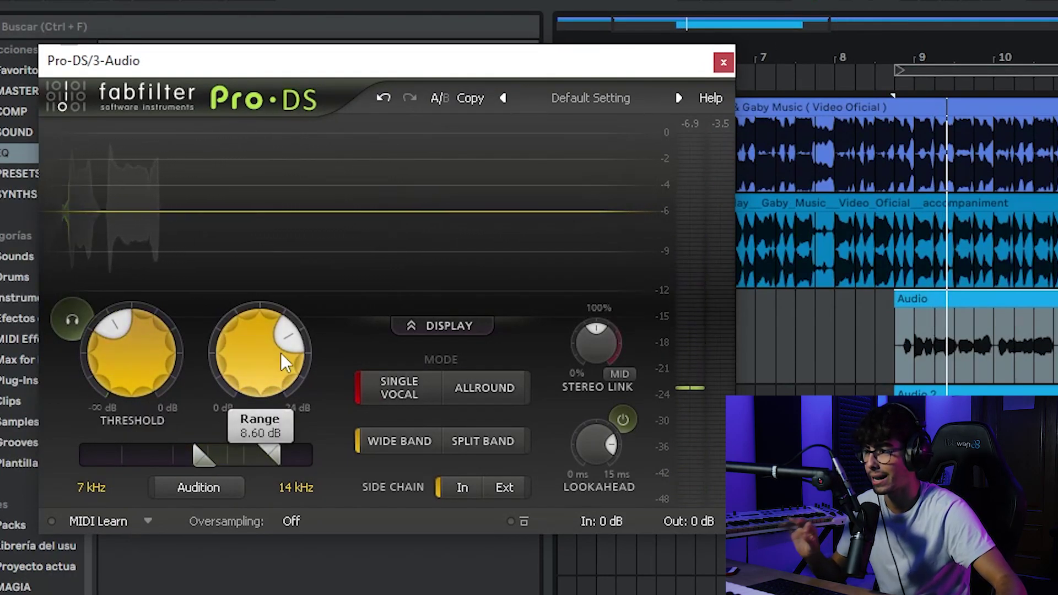
pyautogui.scroll(-4, 268, 342)
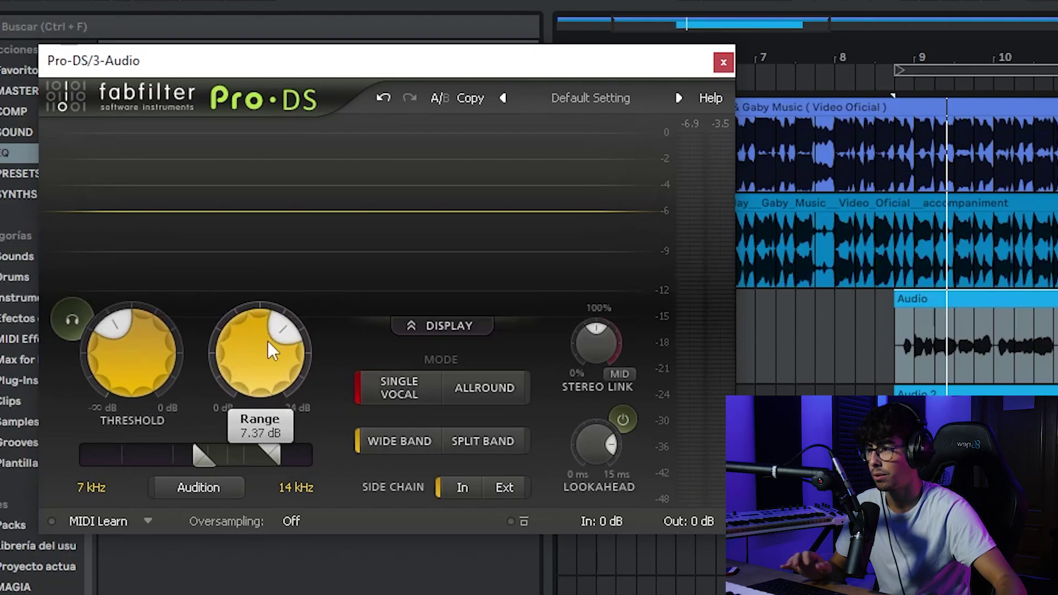
pyautogui.scroll(6, 268, 351)
pyautogui.scroll(-4, 267, 353)
pyautogui.scroll(1, 268, 354)
pyautogui.scroll(1, 268, 354)
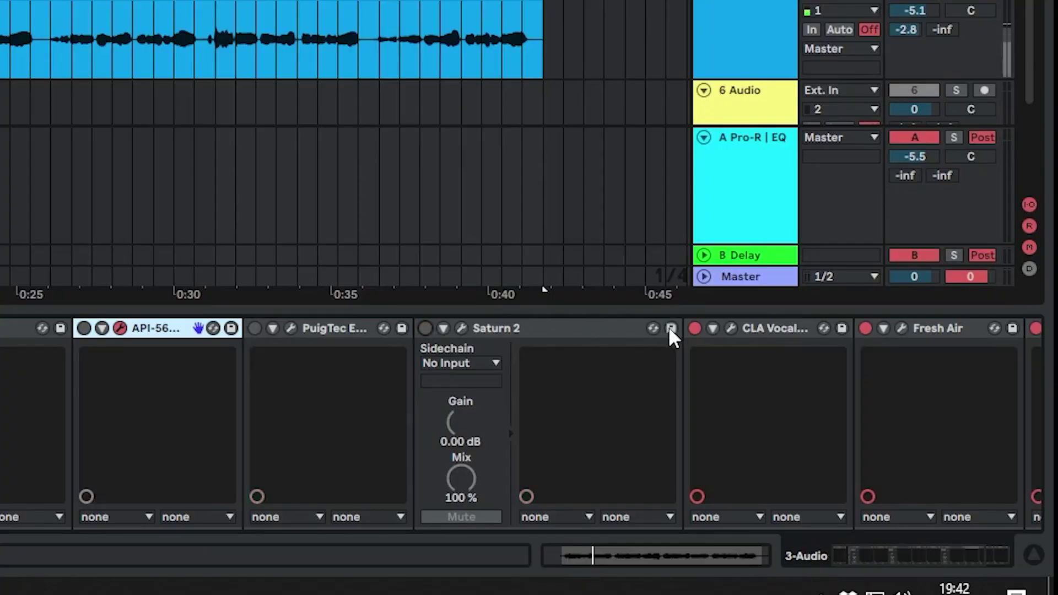
# Bypass the CLA Vocals, Fresh Air and DeEsser devices at the end of the vocal's effect chain.
pyautogui.click(880, 329)
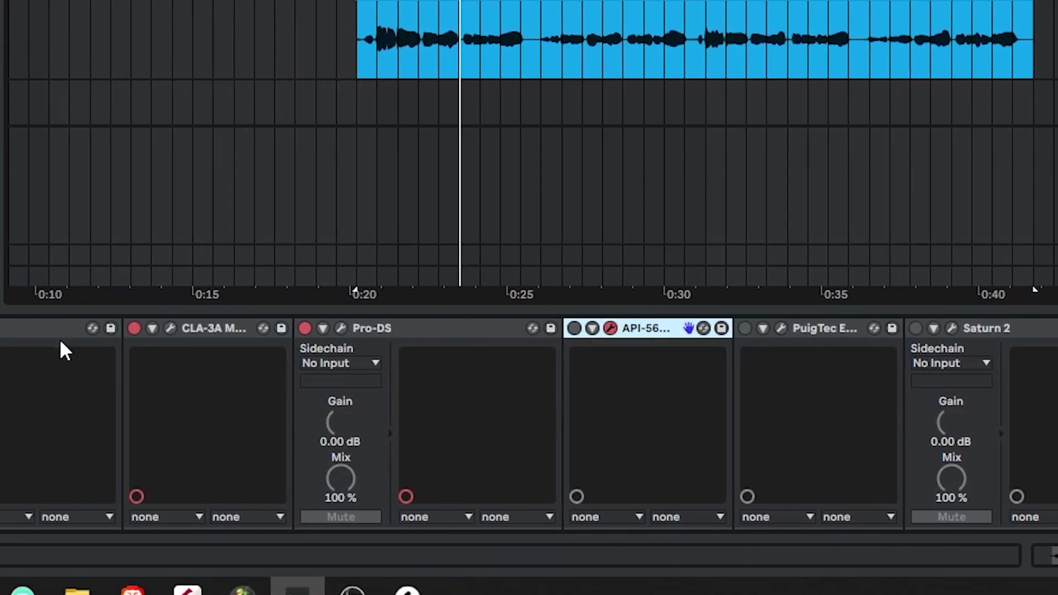
pyautogui.click(60, 329)
pyautogui.click(404, 328)
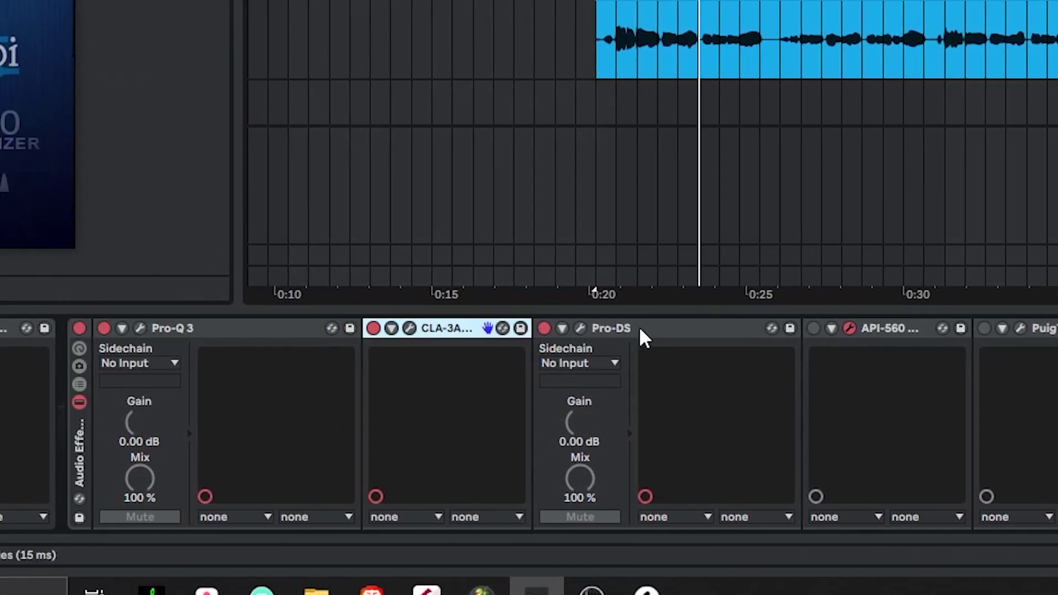
pyautogui.click(639, 329)
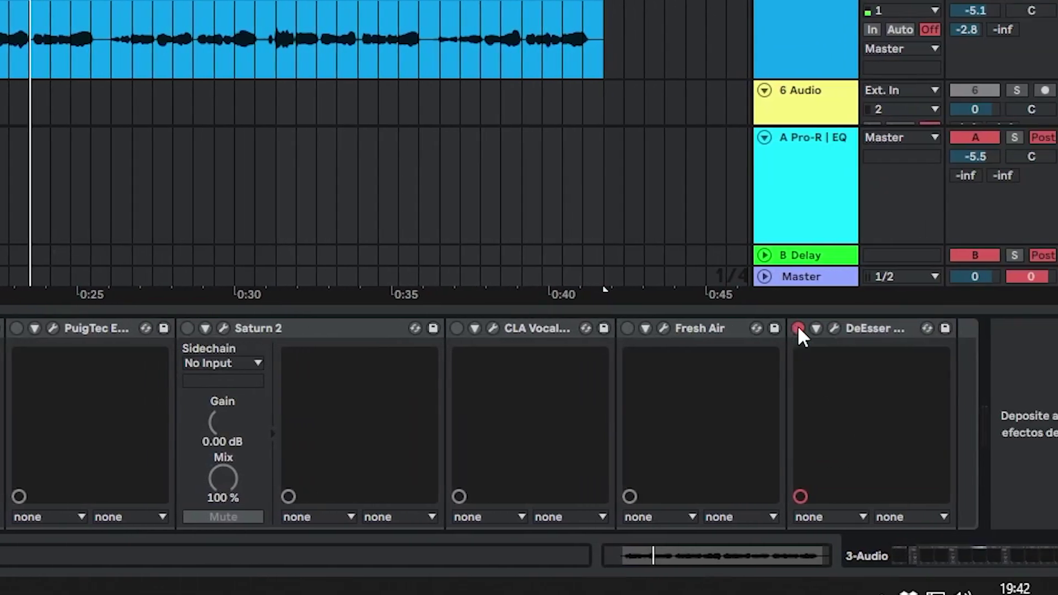
pyautogui.click(802, 327)
pyautogui.moveTo(908, 560); pyautogui.dragTo(805, 544)
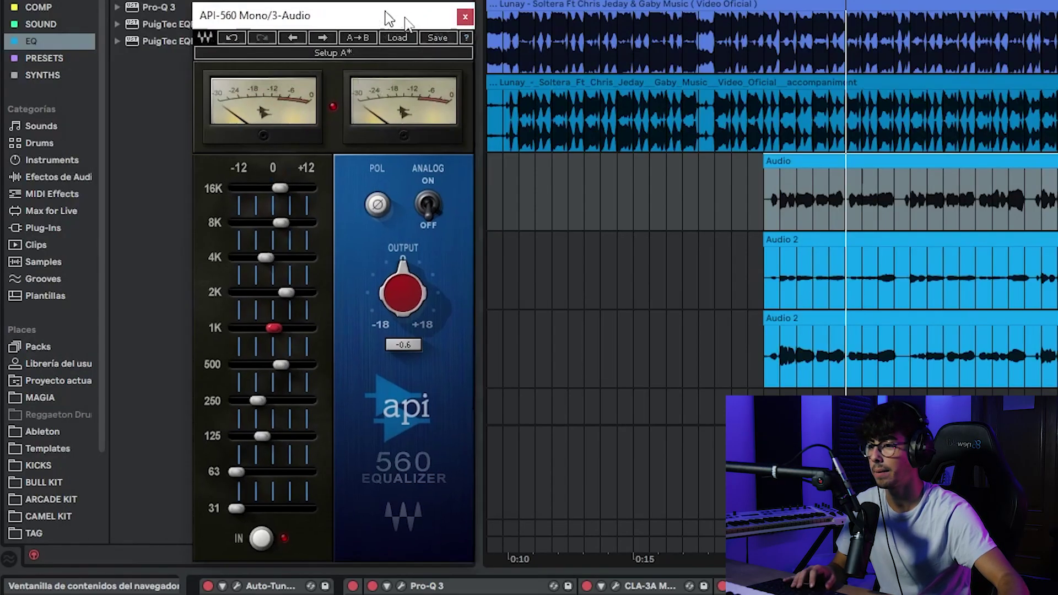
# Examine the gain settings of the vocal's API-560 equalizer from the 125 band up to the 2K band.
pyautogui.moveTo(388, 17); pyautogui.dragTo(439, 33)
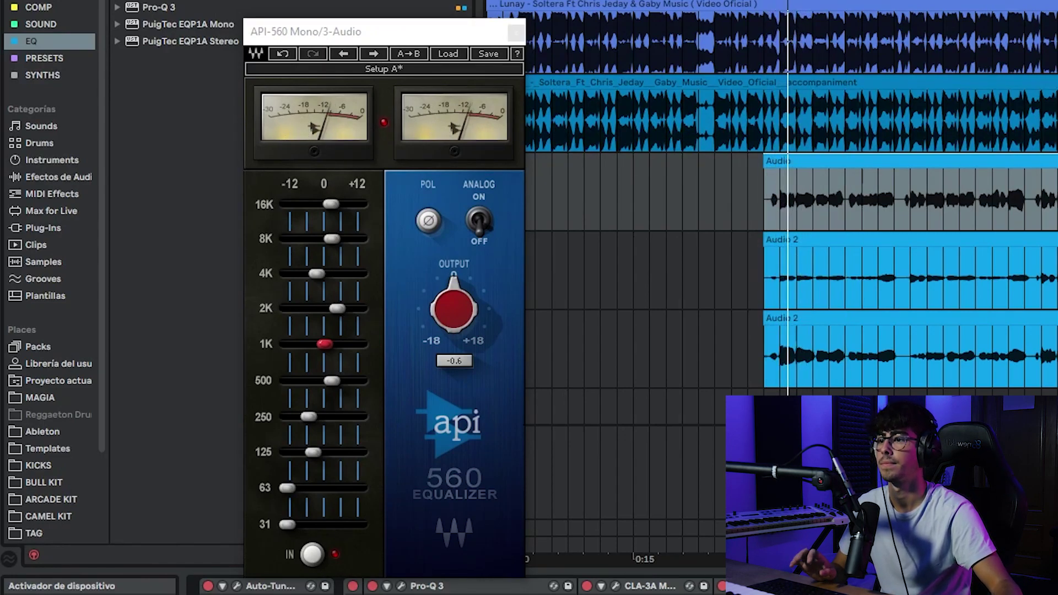
pyautogui.click(308, 416)
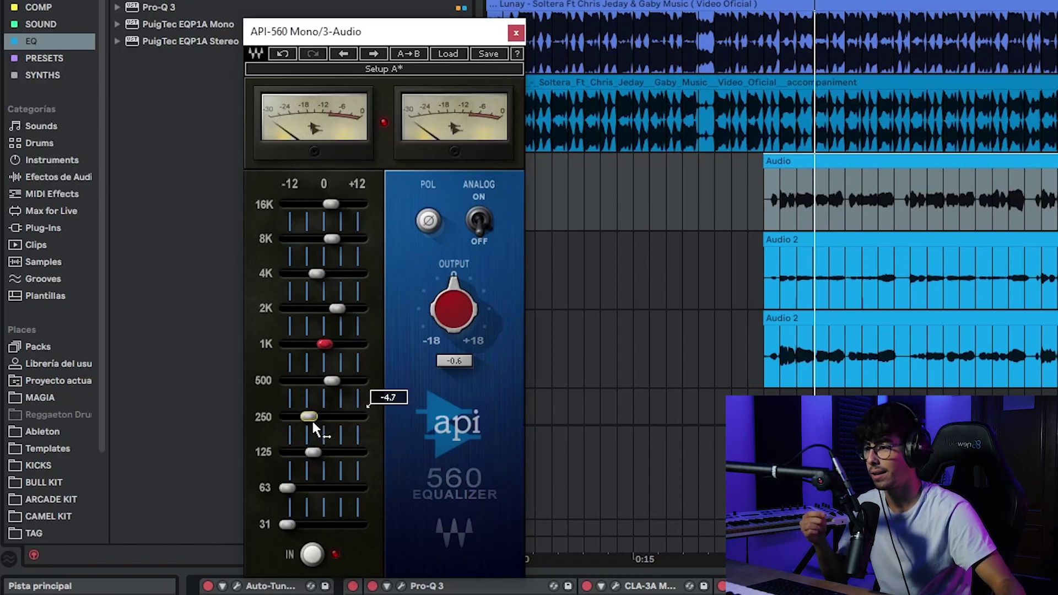
pyautogui.click(313, 452)
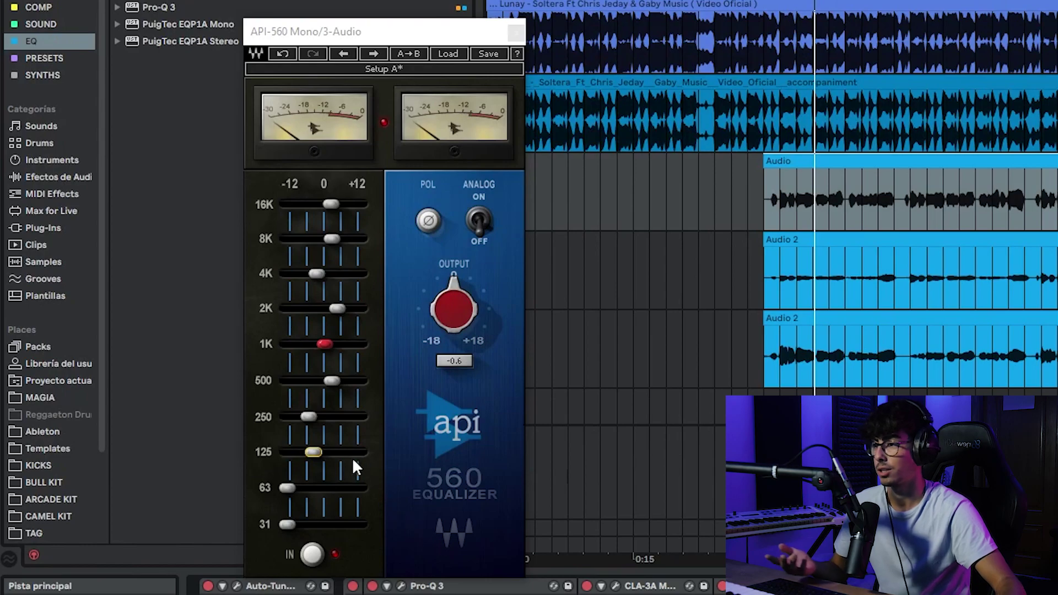
pyautogui.click(298, 418)
pyautogui.click(401, 588)
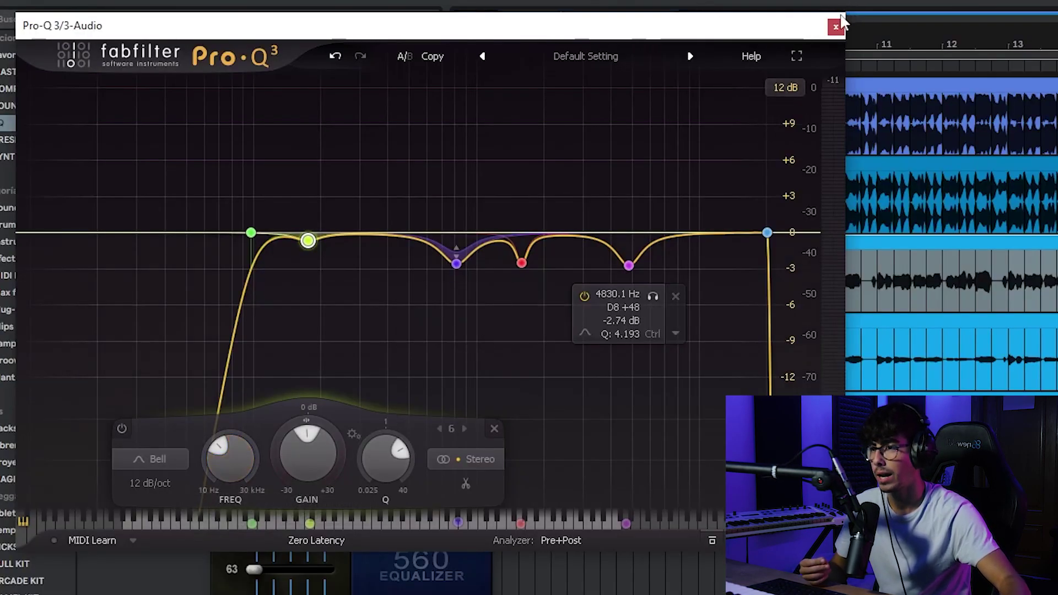
pyautogui.click(840, 23)
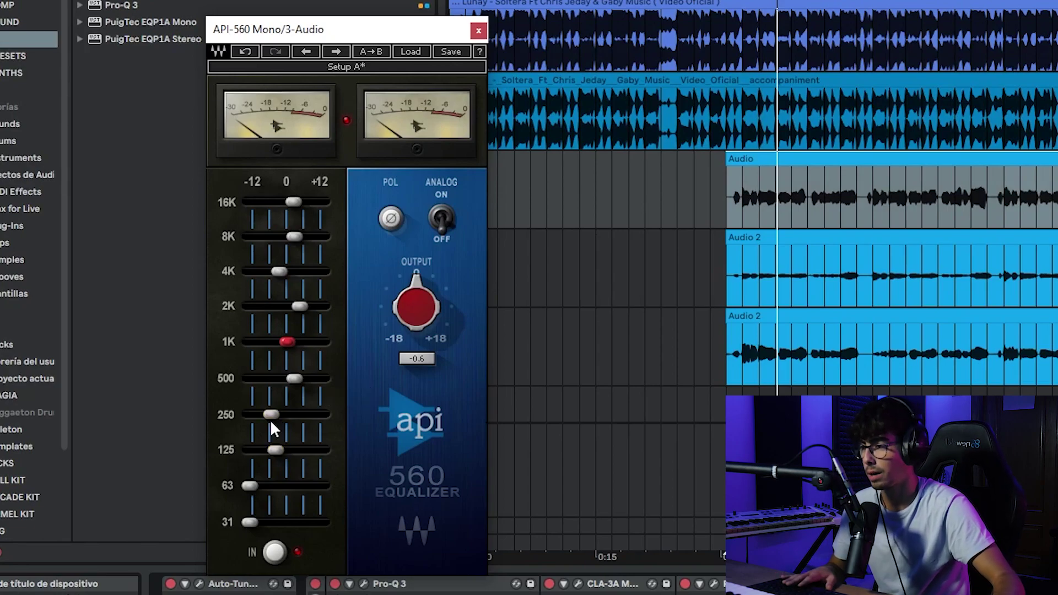
pyautogui.moveTo(271, 413)
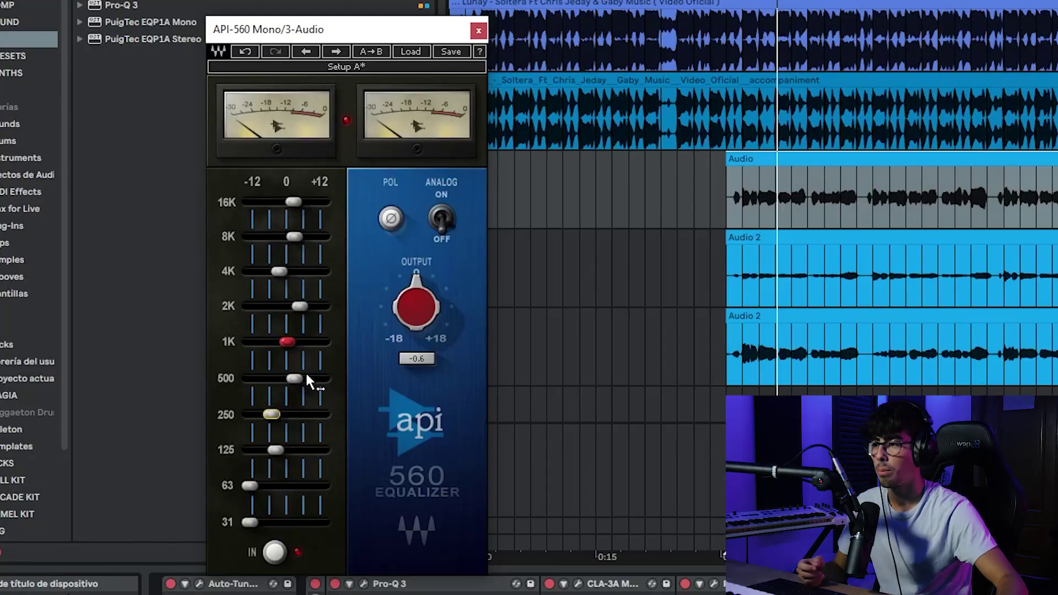
pyautogui.moveTo(302, 373)
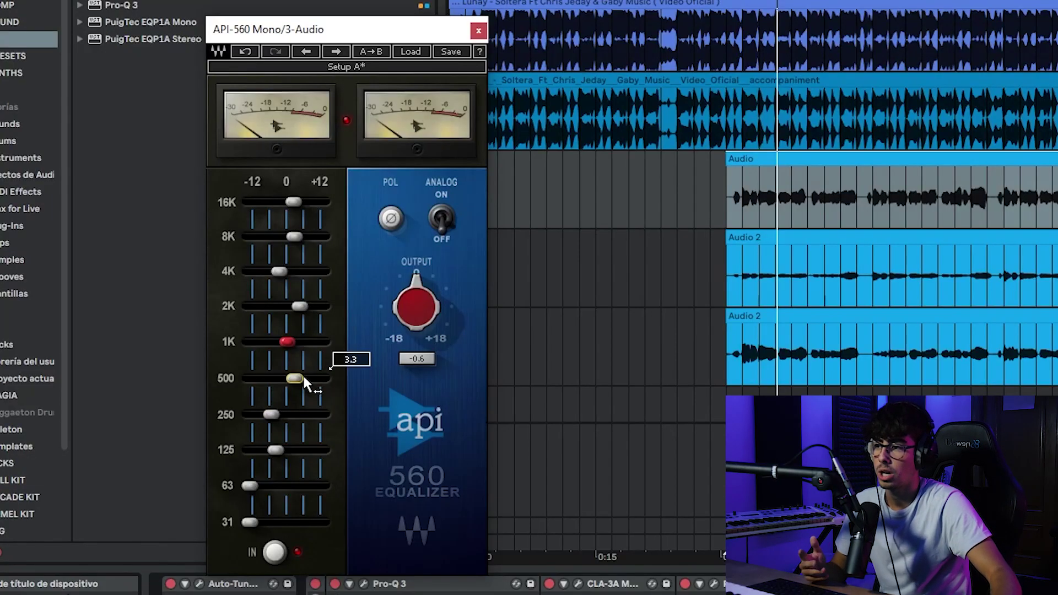
pyautogui.moveTo(293, 343)
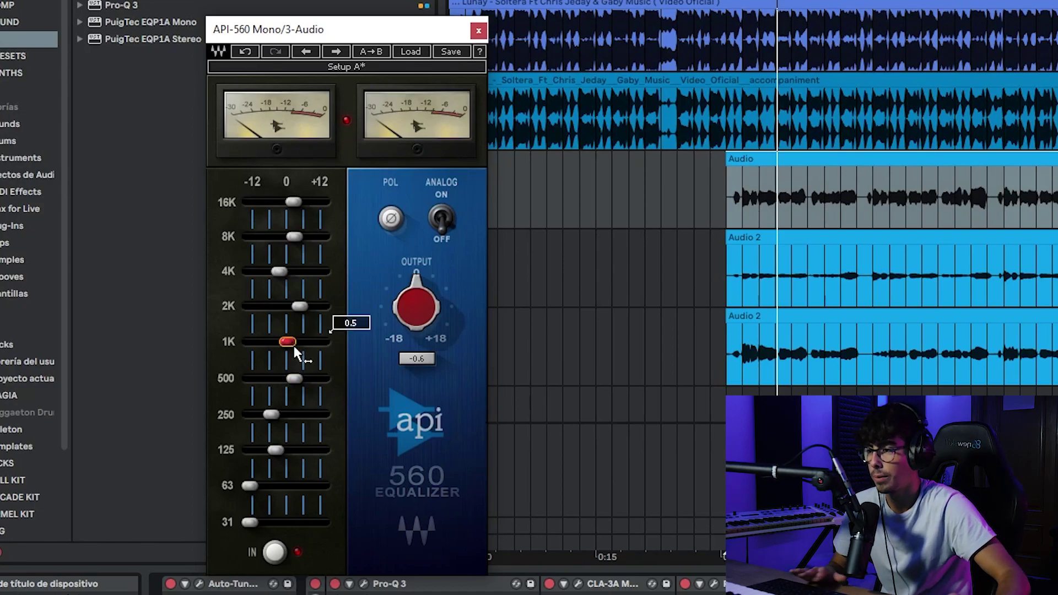
pyautogui.moveTo(298, 308)
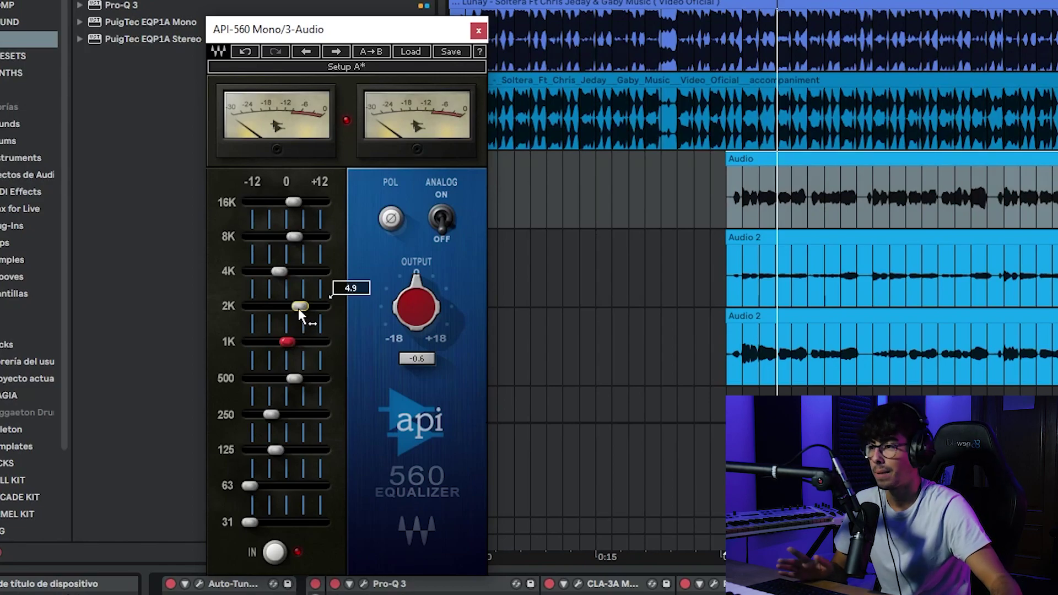
pyautogui.moveTo(299, 309)
pyautogui.mouseDown()
pyautogui.moveTo(321, 306)
pyautogui.moveTo(250, 307)
pyautogui.moveTo(321, 306)
pyautogui.moveTo(303, 304)
pyautogui.mouseUp()
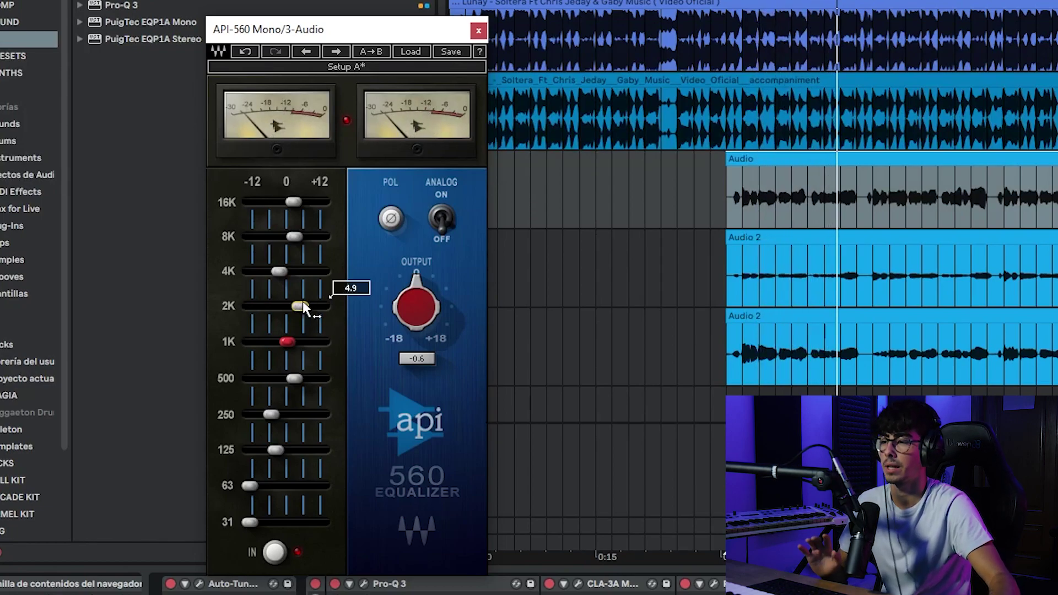
# Try boosting the API-560's 4K band to 12.0 during playback, and undo the boost.
pyautogui.click(276, 273)
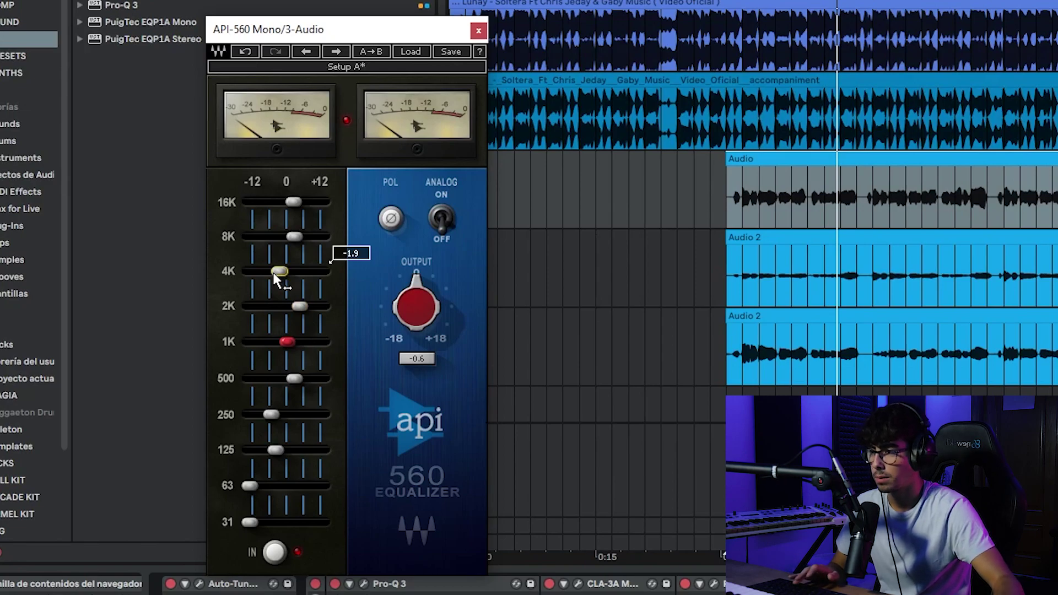
pyautogui.moveTo(274, 273); pyautogui.dragTo(315, 272)
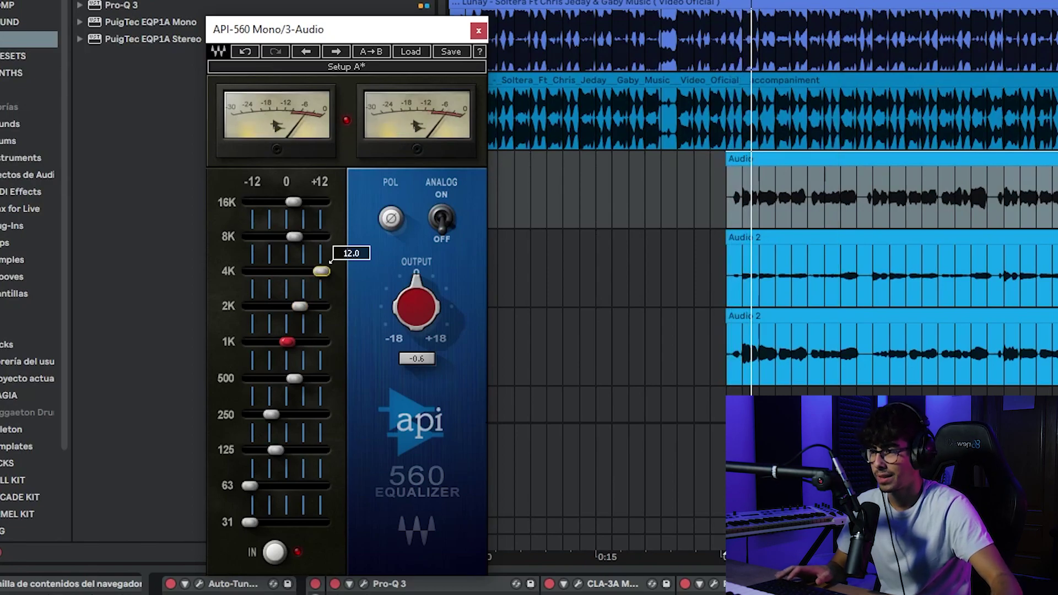
pyautogui.hotkey('ctrl', 'z')
pyautogui.press('space')
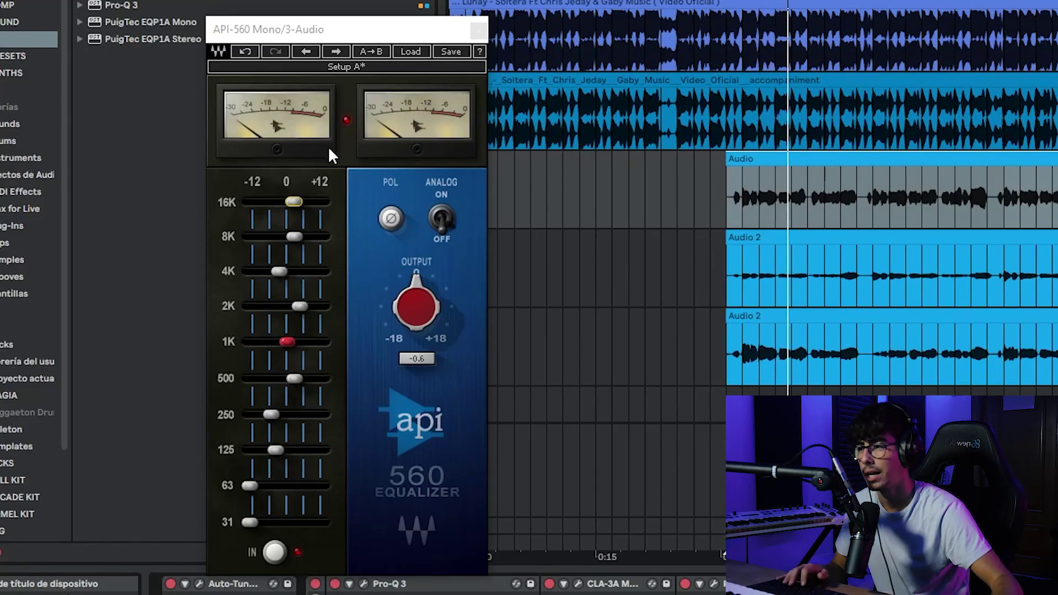
# Check the API-560's highest bands, close it, and examine the PuigTec EQP1A's high-frequency boost, attenuation and frequency settings.
pyautogui.click(301, 237)
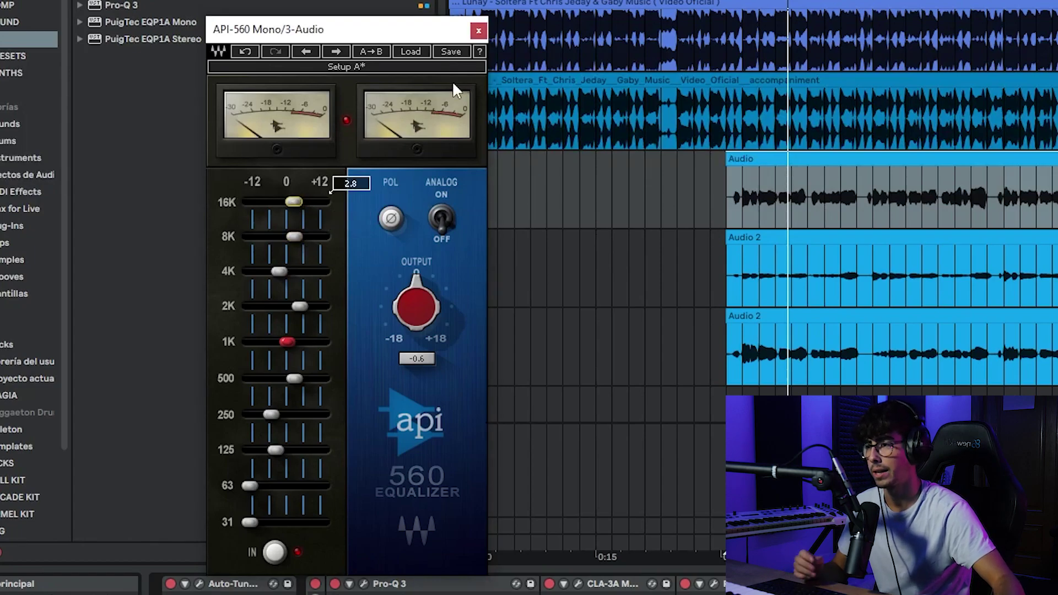
pyautogui.click(478, 31)
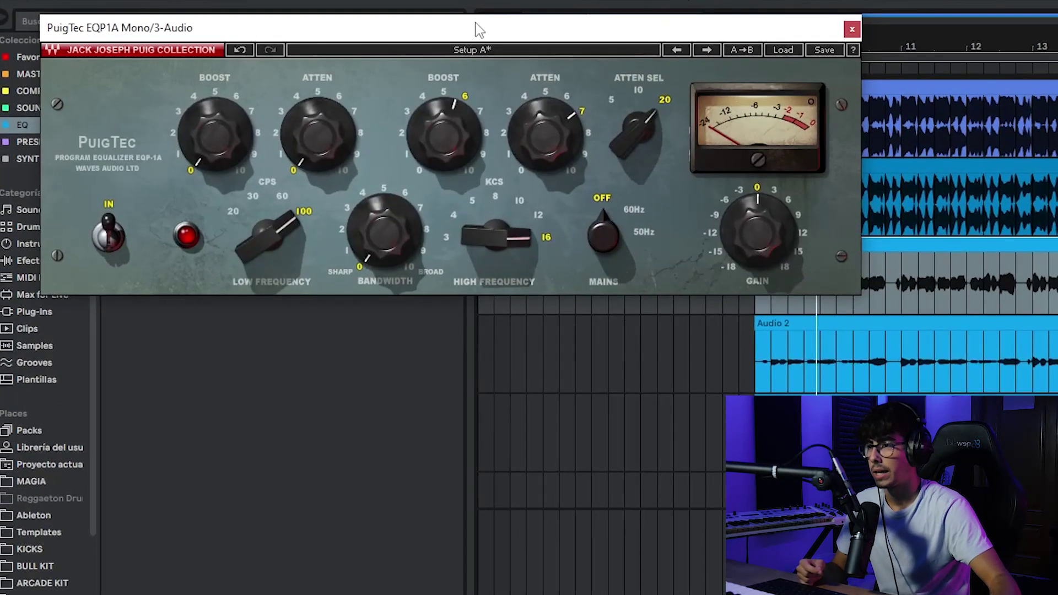
pyautogui.moveTo(478, 31); pyautogui.dragTo(485, 120)
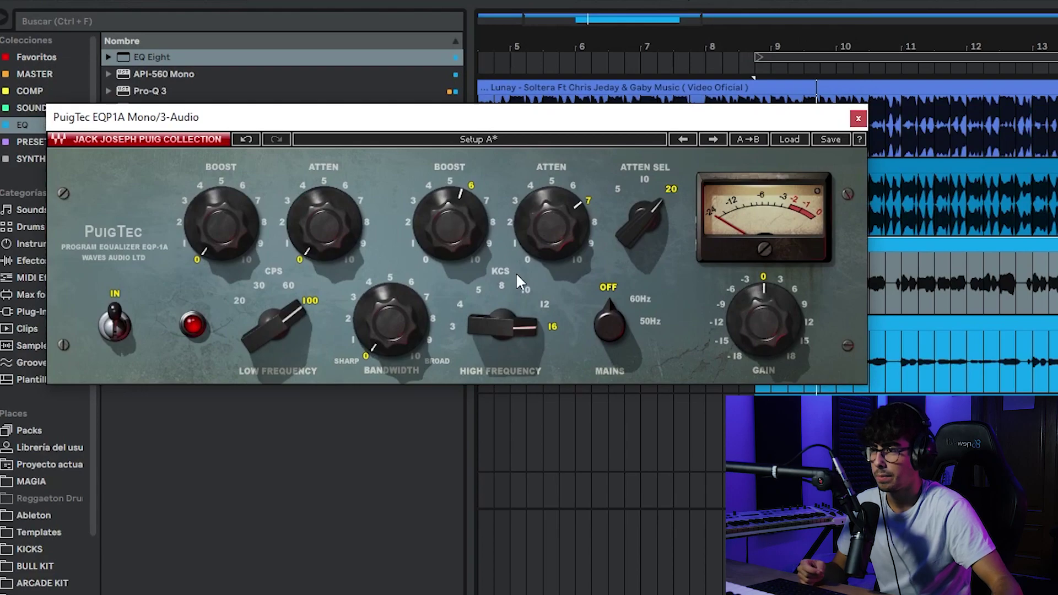
pyautogui.moveTo(477, 223)
pyautogui.moveTo(155, 168); pyautogui.dragTo(371, 379)
pyautogui.moveTo(454, 150); pyautogui.dragTo(546, 310)
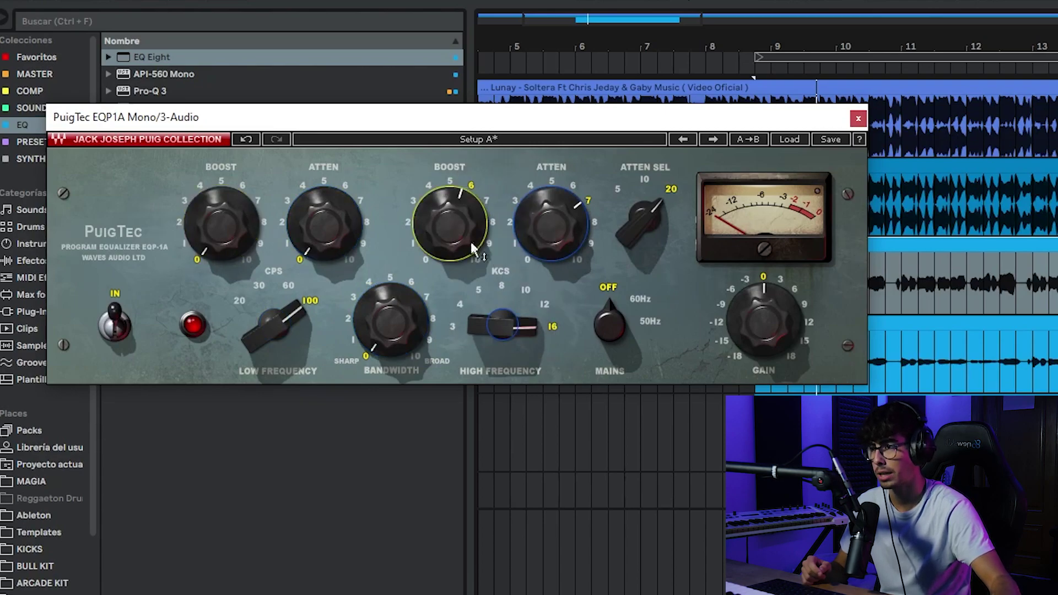
pyautogui.click(504, 283)
pyautogui.click(525, 318)
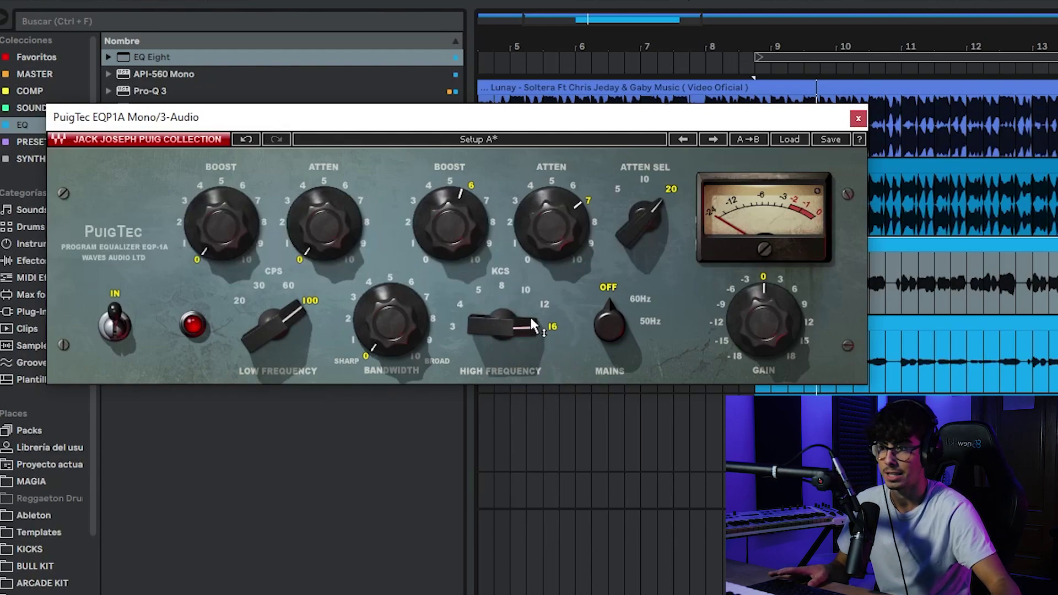
pyautogui.click(450, 216)
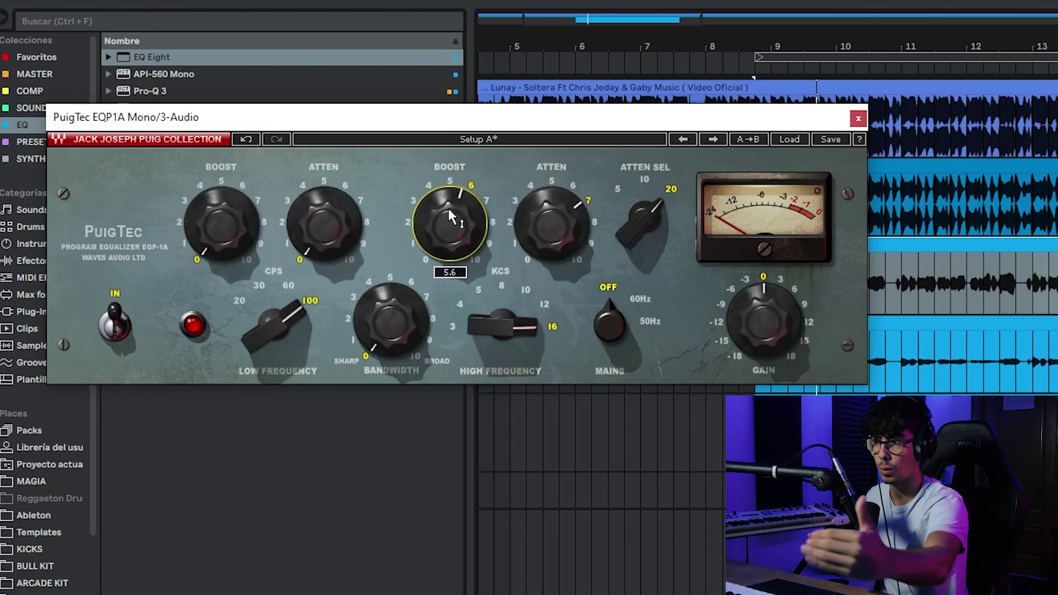
pyautogui.click(551, 221)
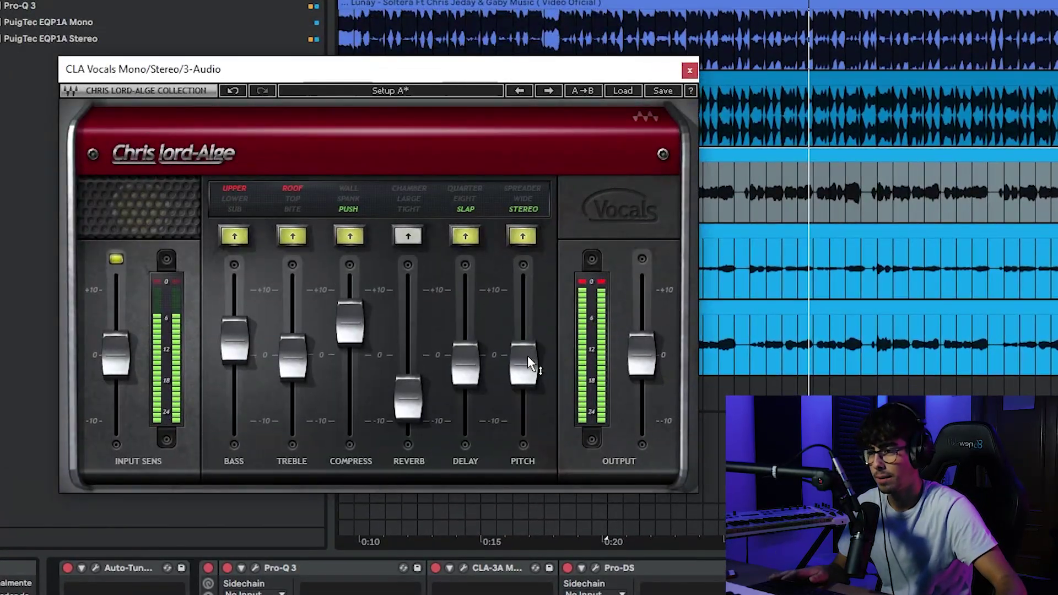
# Isolate the CLA Vocals Pitch module in Stereo mode, try raising it to 10.0 during playback, and undo the change.
pyautogui.click(528, 357)
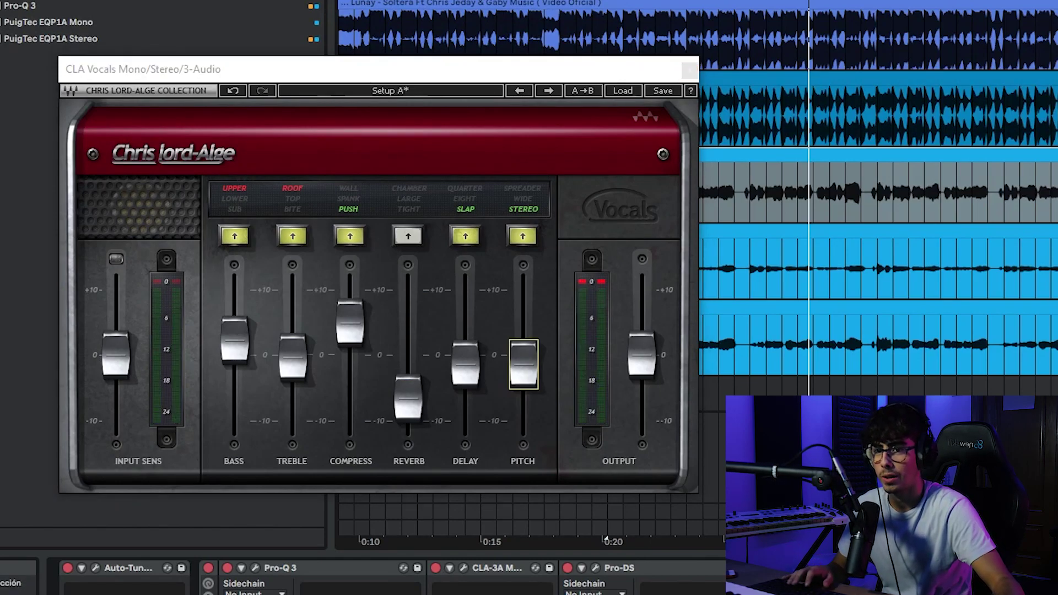
pyautogui.click(522, 236)
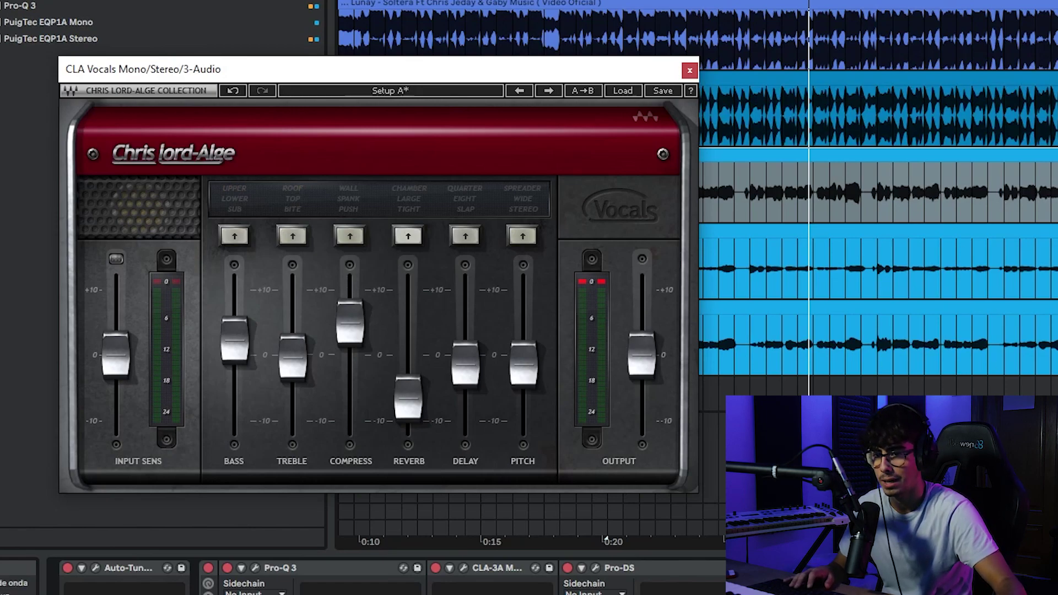
pyautogui.moveTo(524, 357); pyautogui.dragTo(523, 290)
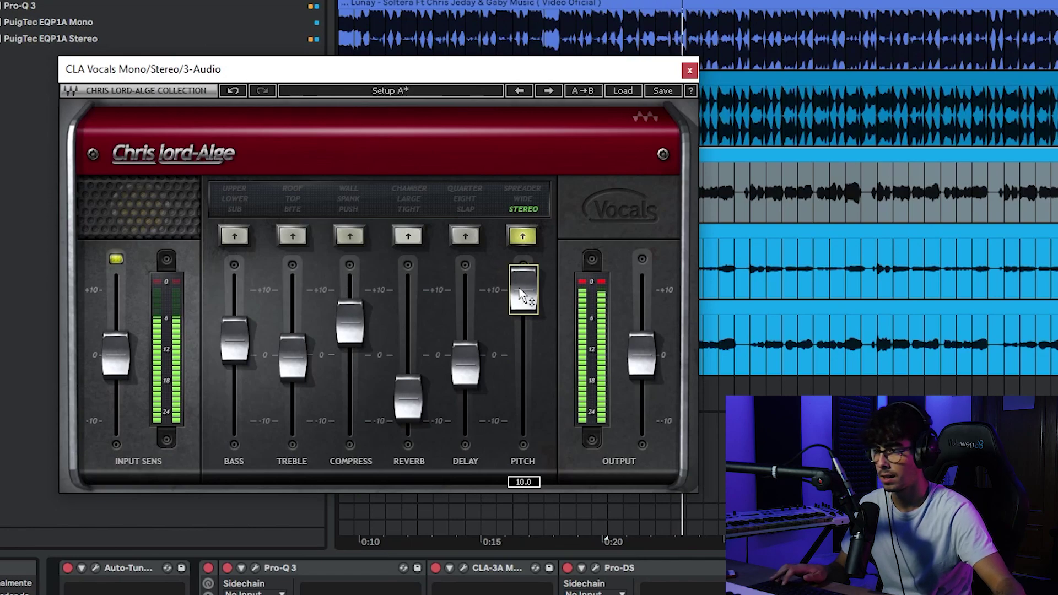
pyautogui.hotkey('ctrl', 'z')
pyautogui.press('space')
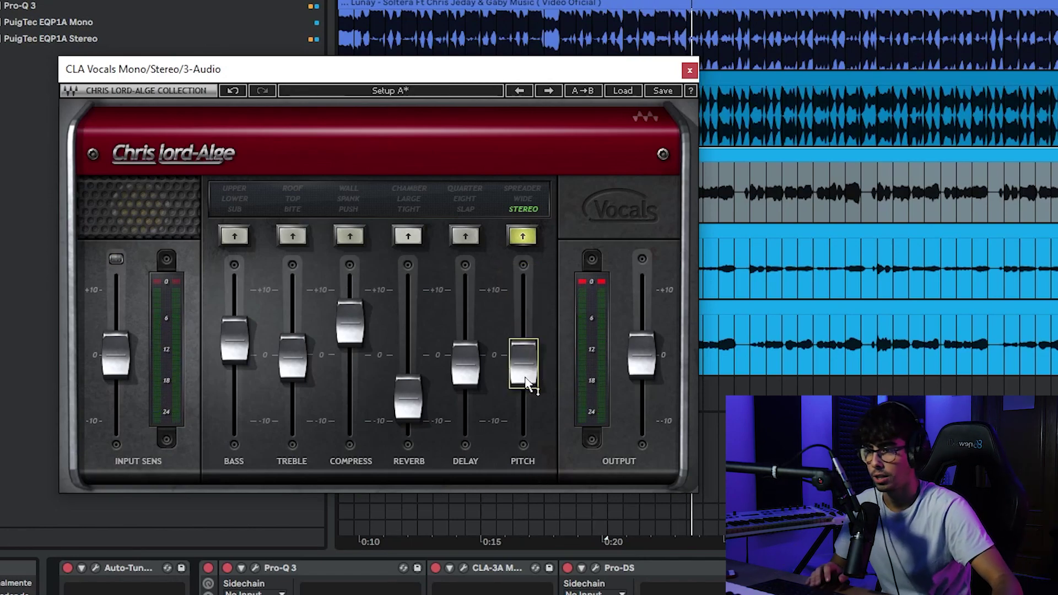
# Enable the CLA Vocals Delay module in Slap mode, try raising it to 10.0 during playback, and undo the change.
pyautogui.click(467, 211)
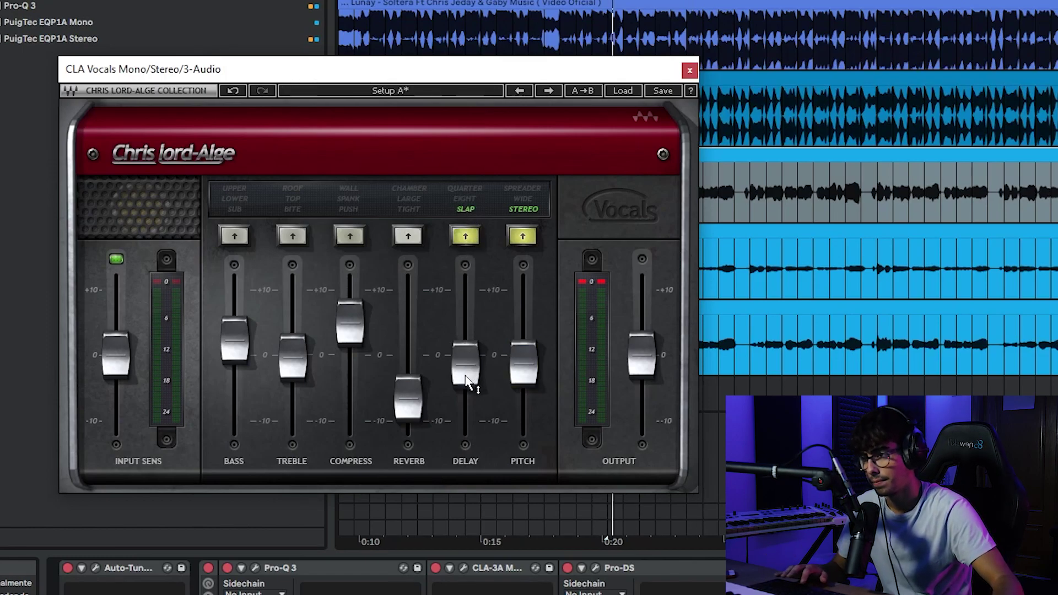
pyautogui.moveTo(467, 381); pyautogui.dragTo(468, 306)
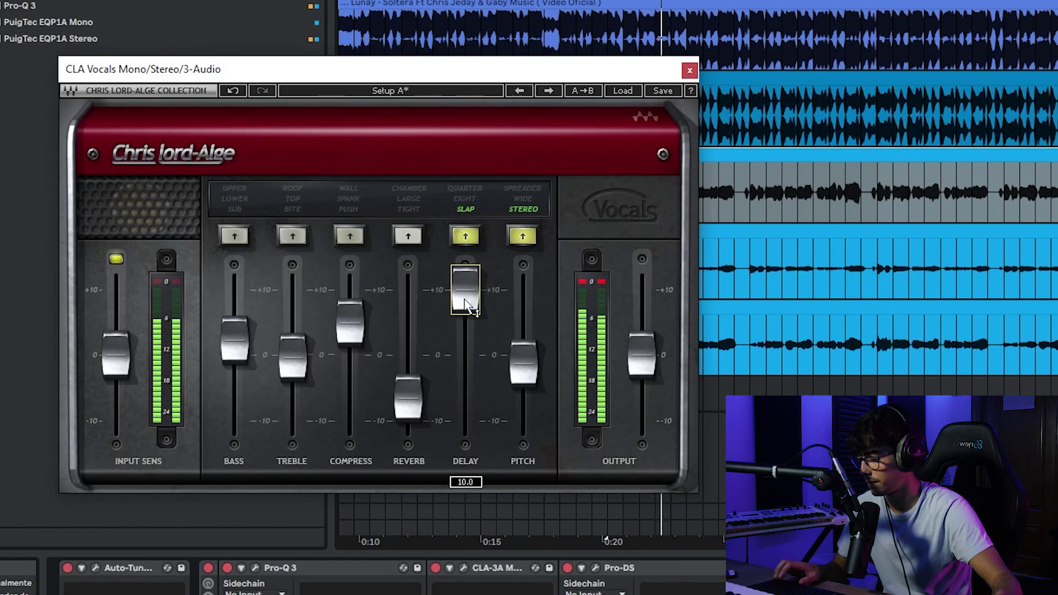
pyautogui.hotkey('ctrl', 'z')
pyautogui.press('space')
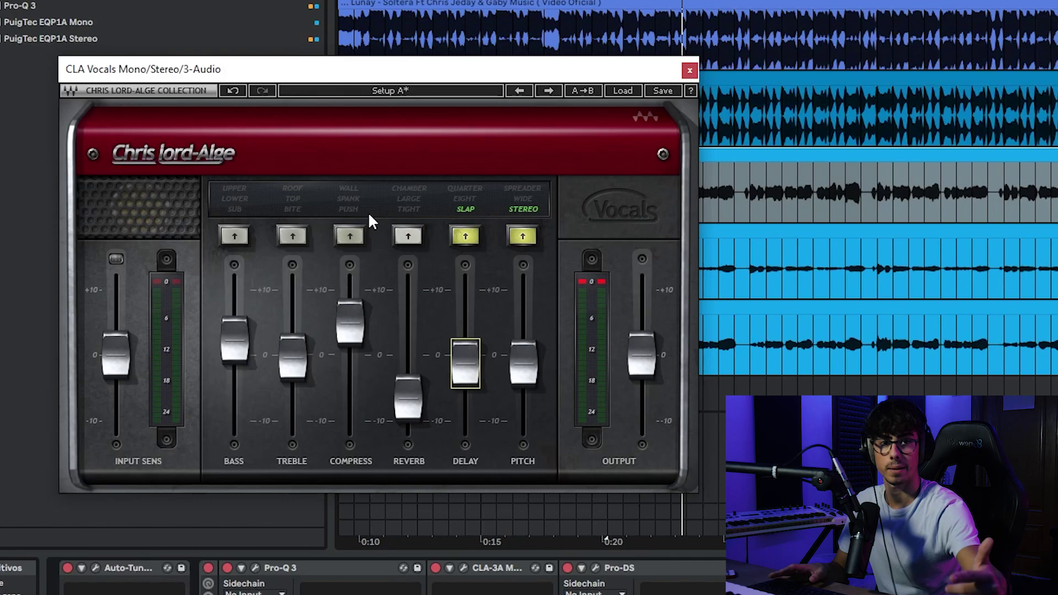
# Enable the CLA Vocals Compress module in Push mode and try out its level during playback.
pyautogui.click(350, 236)
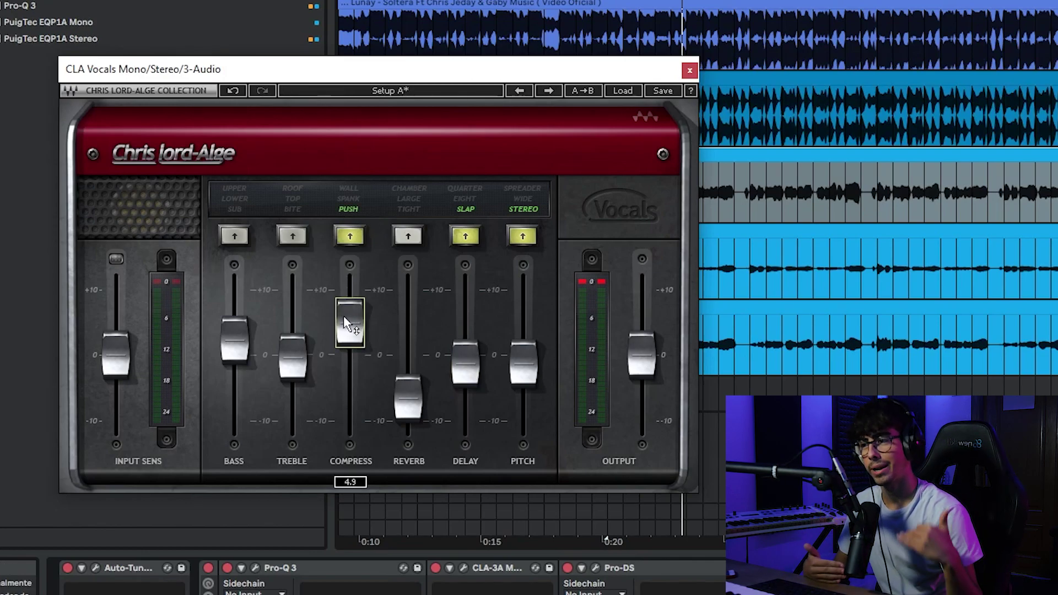
pyautogui.press('space')
pyautogui.moveTo(345, 319)
pyautogui.mouseDown()
pyautogui.moveTo(344, 285)
pyautogui.moveTo(350, 422)
pyautogui.moveTo(350, 289)
pyautogui.moveTo(345, 334)
pyautogui.mouseUp()
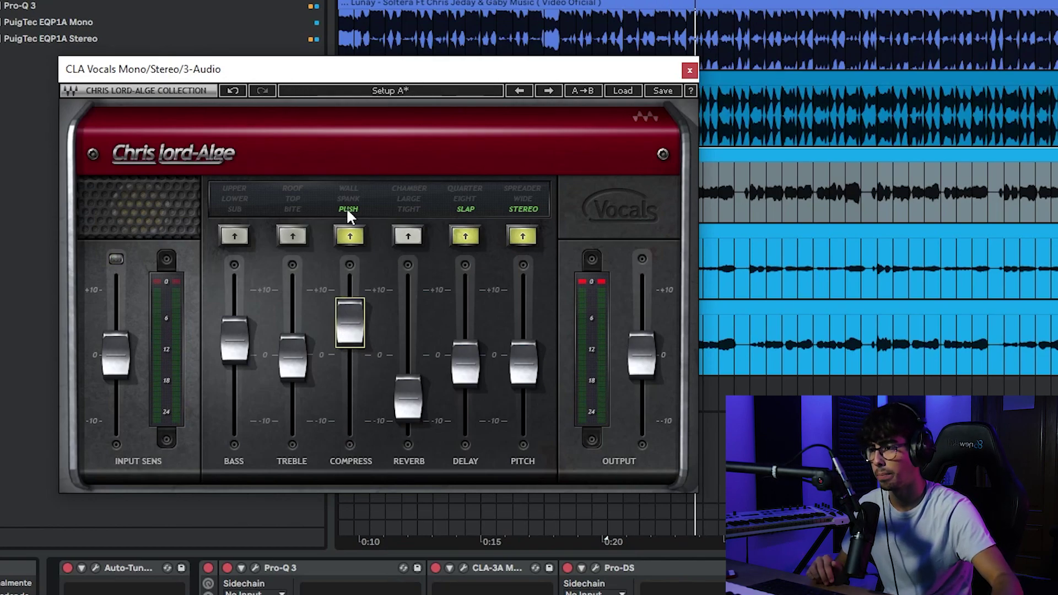
# Enable CLA Vocals' Treble in Roof mode and Bass in Upper mode, lower the bass level slightly, and close the plugin.
pyautogui.click(281, 185)
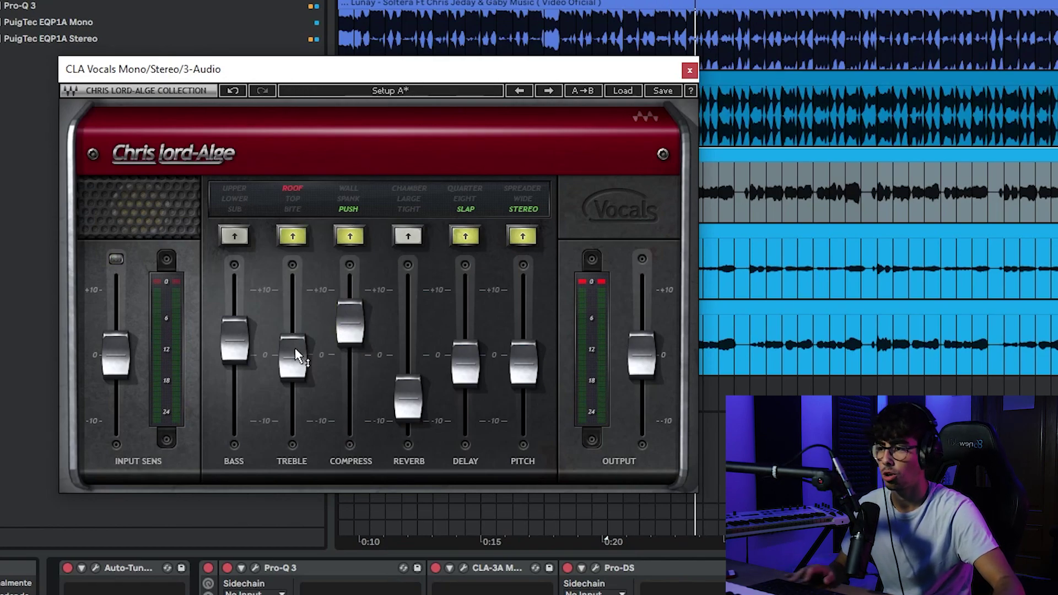
pyautogui.moveTo(294, 368)
pyautogui.mouseDown()
pyautogui.moveTo(293, 301)
pyautogui.moveTo(293, 435)
pyautogui.moveTo(296, 377)
pyautogui.mouseUp()
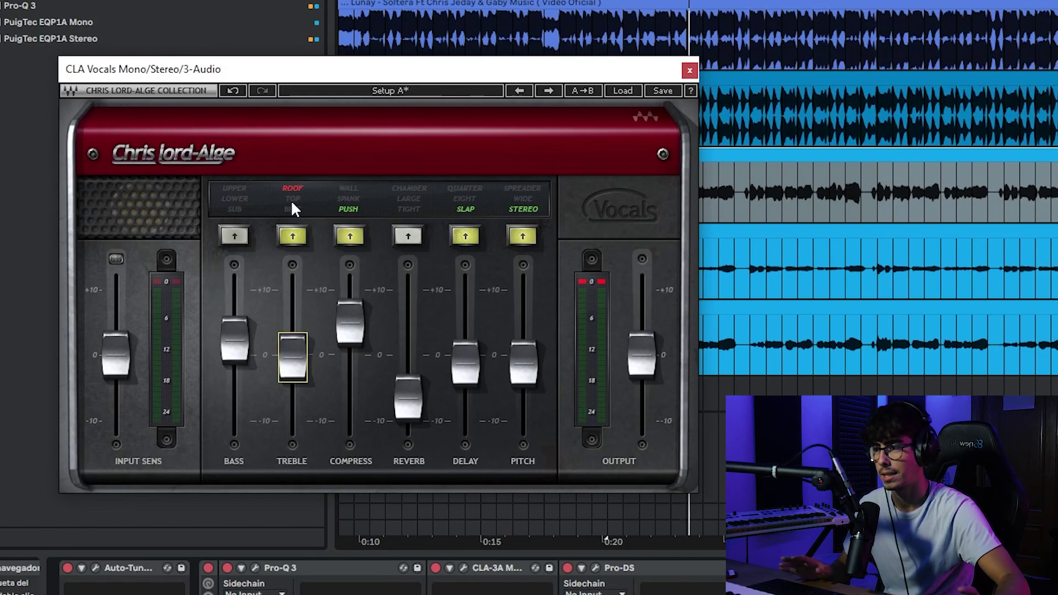
pyautogui.click(239, 188)
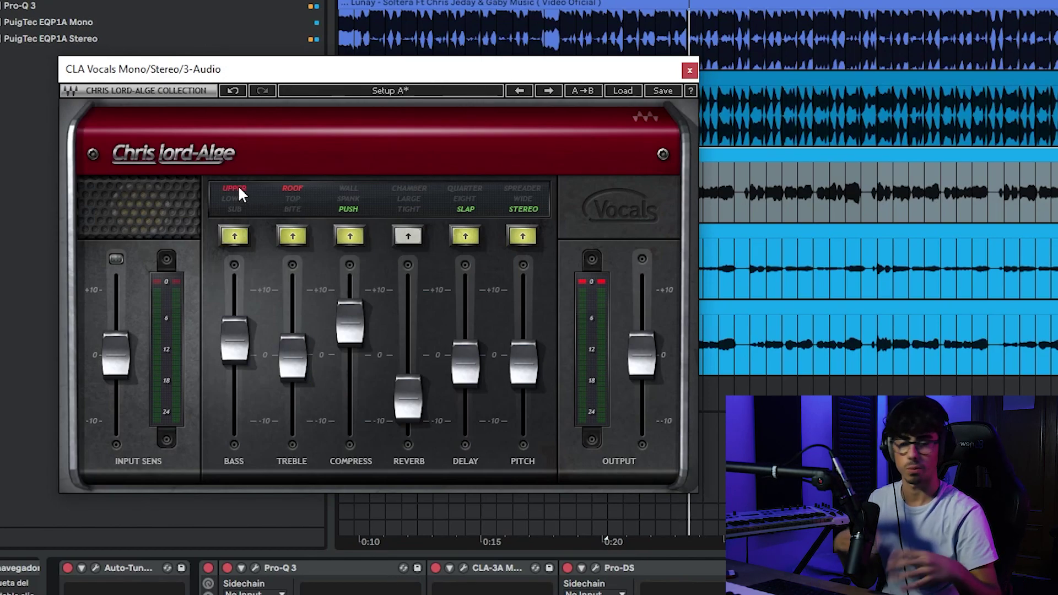
pyautogui.click(237, 349)
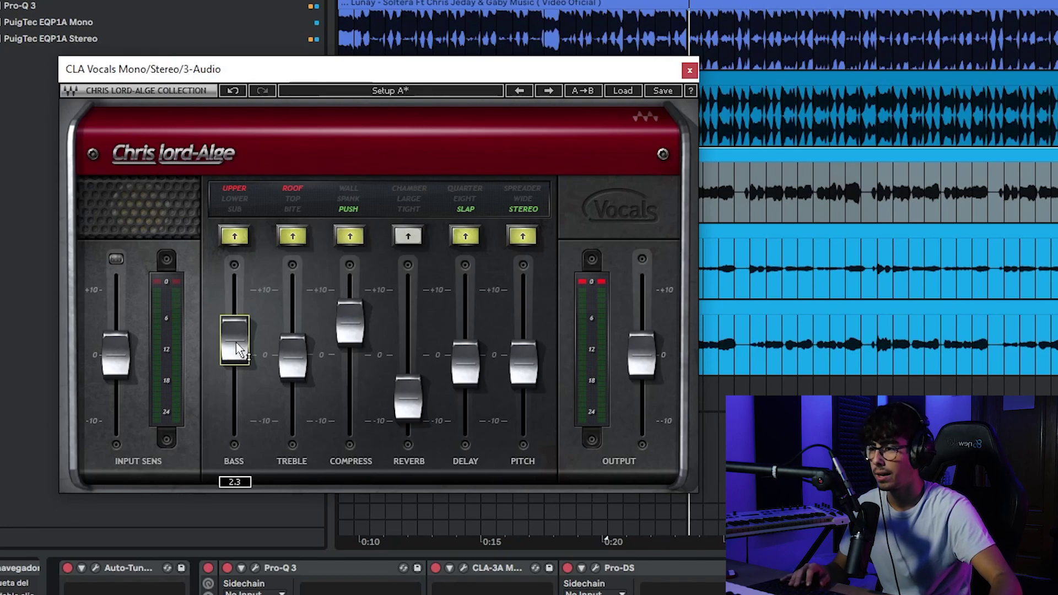
pyautogui.moveTo(237, 349)
pyautogui.mouseDown()
pyautogui.moveTo(236, 408)
pyautogui.moveTo(237, 299)
pyautogui.moveTo(237, 419)
pyautogui.moveTo(240, 299)
pyautogui.moveTo(236, 366)
pyautogui.moveTo(237, 342)
pyautogui.moveTo(238, 353)
pyautogui.mouseUp()
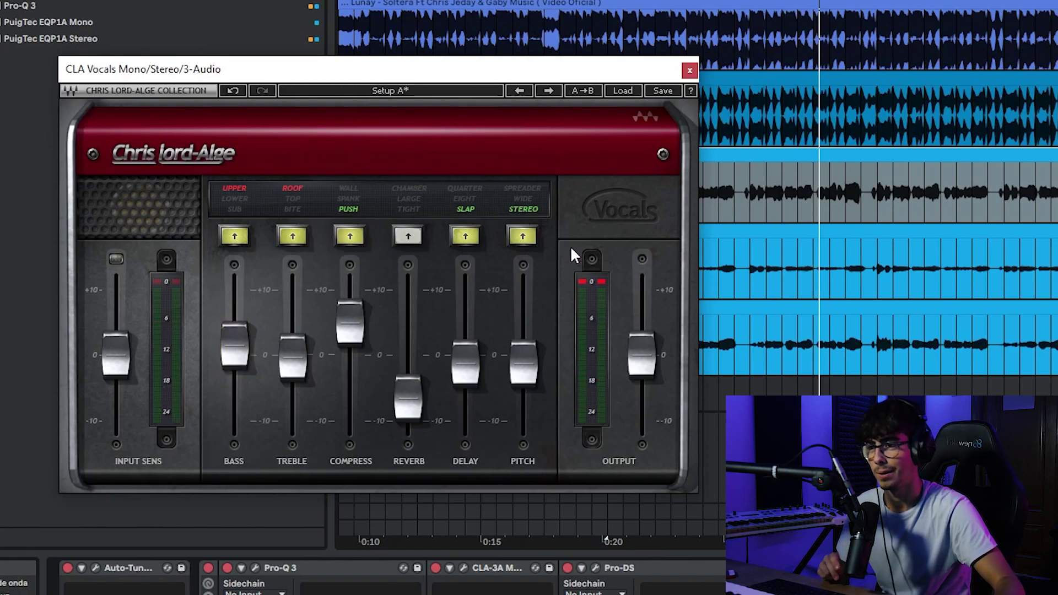
pyautogui.click(690, 71)
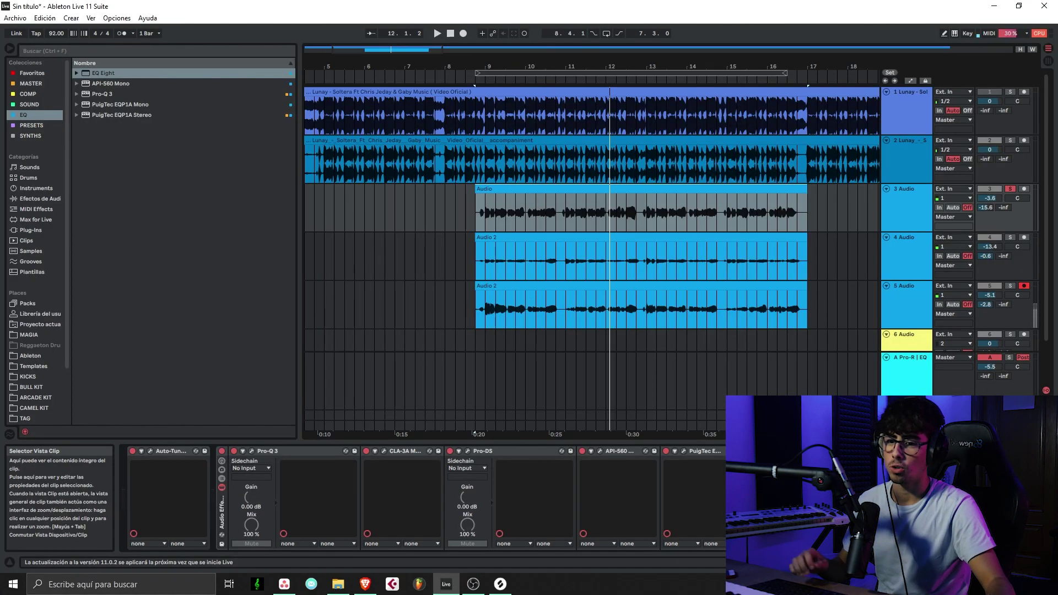
# Open Fresh Air on the vocal track and audition its Mid Air and High Air settings during playback.
pyautogui.hscroll(2, 475, 498)
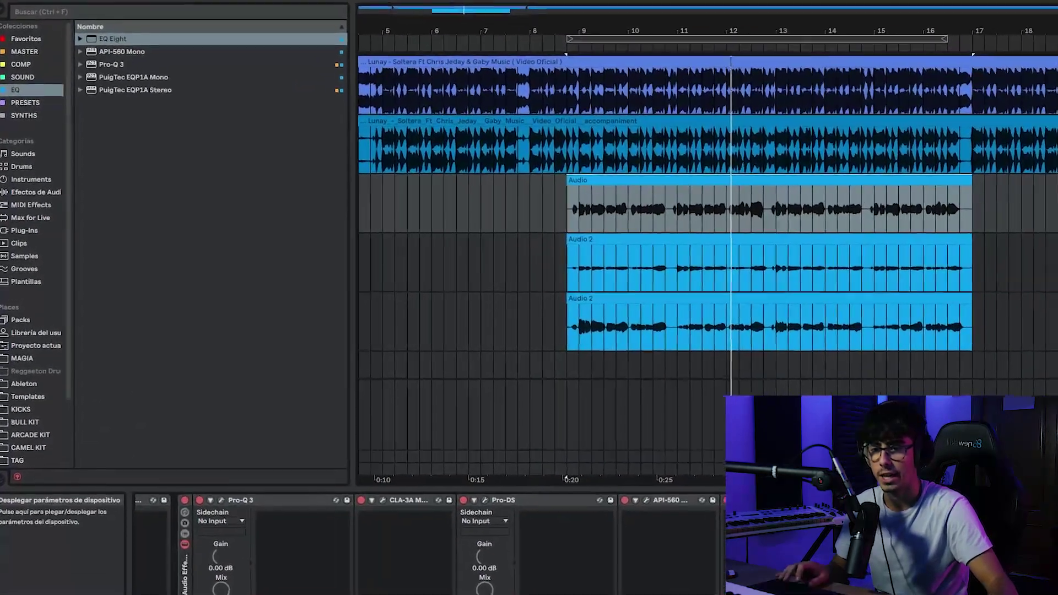
pyautogui.click(841, 451)
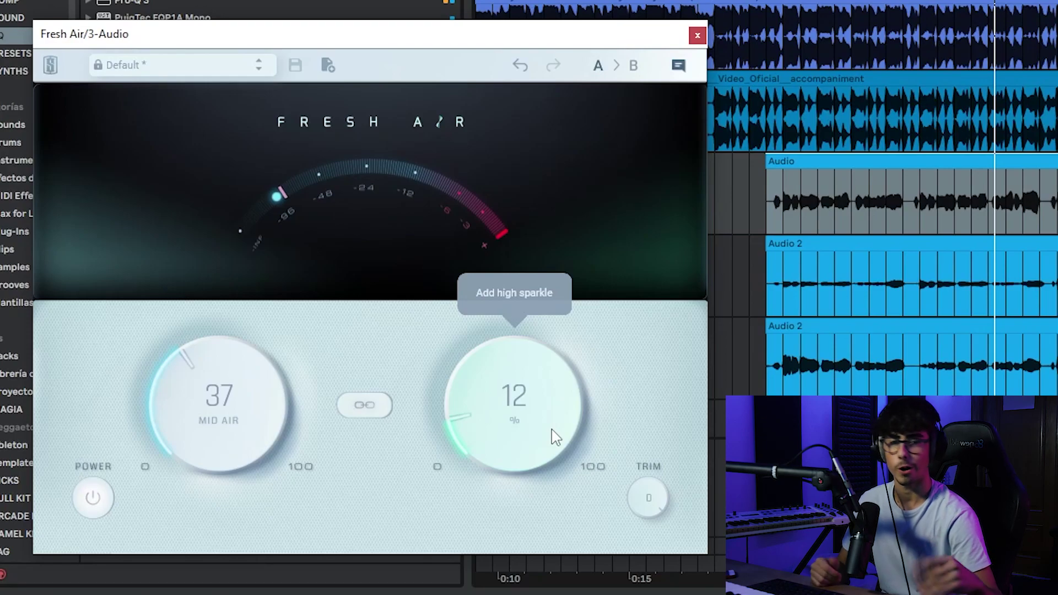
pyautogui.press('space')
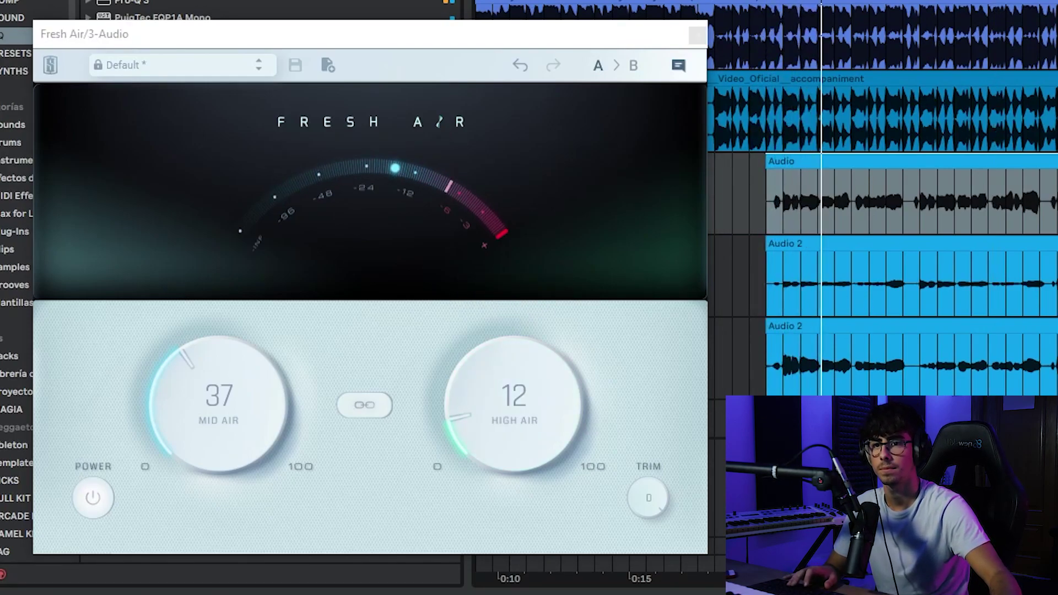
pyautogui.click(232, 422)
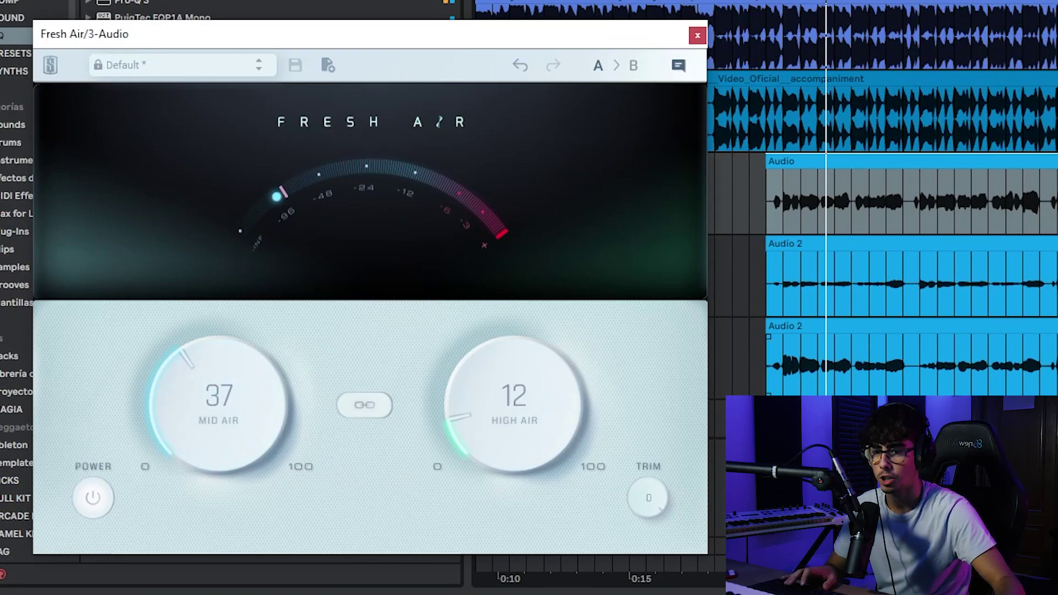
pyautogui.press('space')
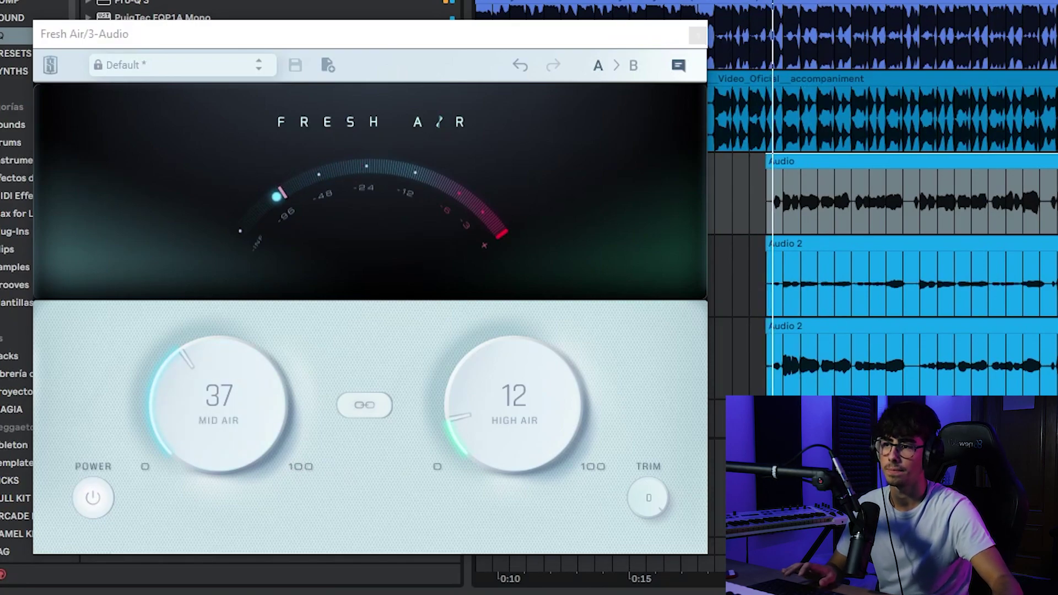
pyautogui.press('space')
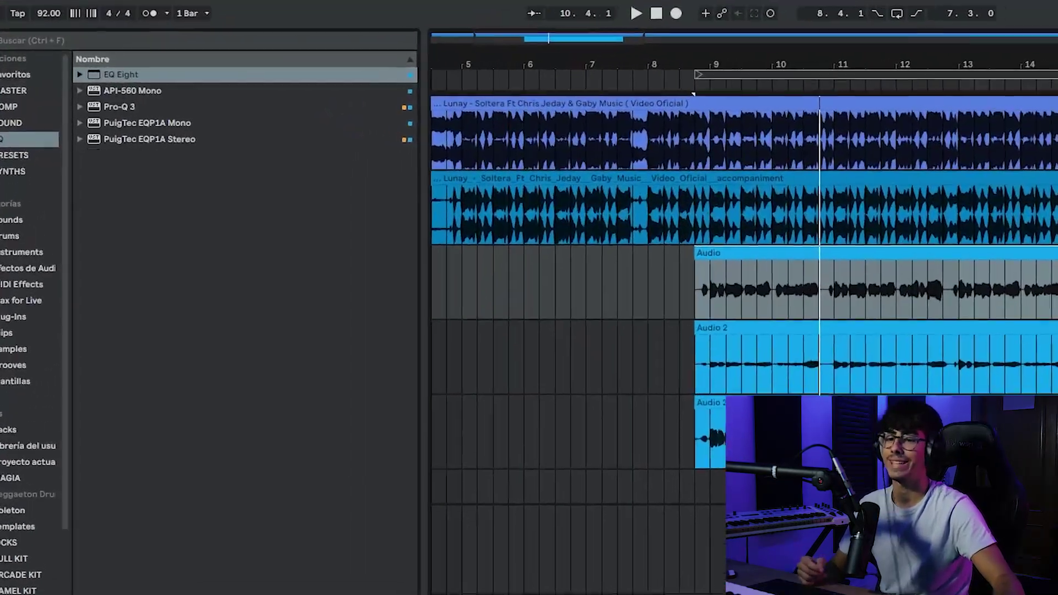
# Examine the DeEsser's threshold and frequency settings, close it, and play back the vocal with its effect chain.
pyautogui.click(656, 483)
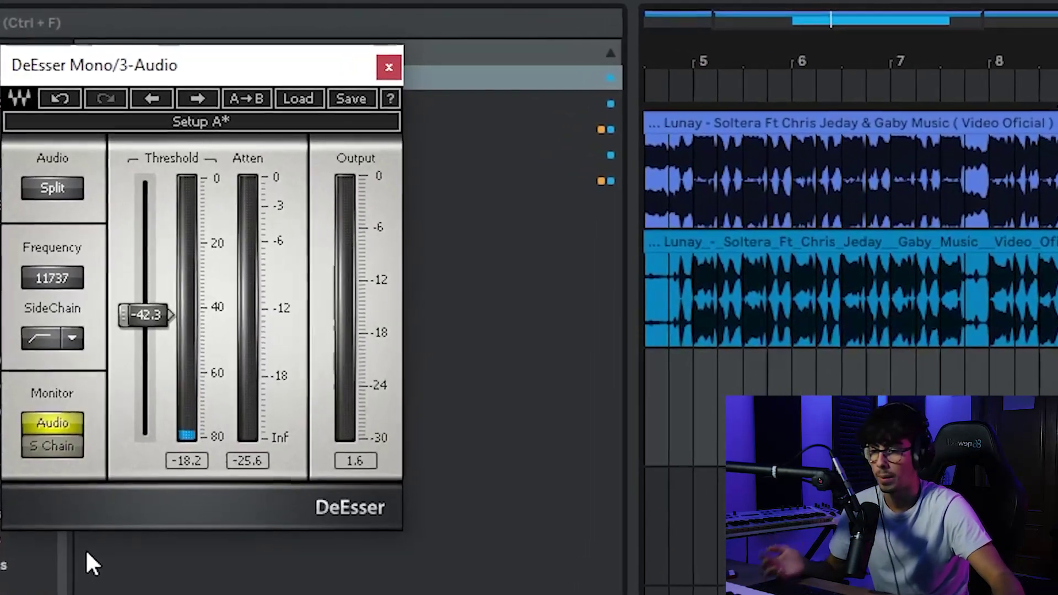
pyautogui.moveTo(186, 71); pyautogui.dragTo(330, 90)
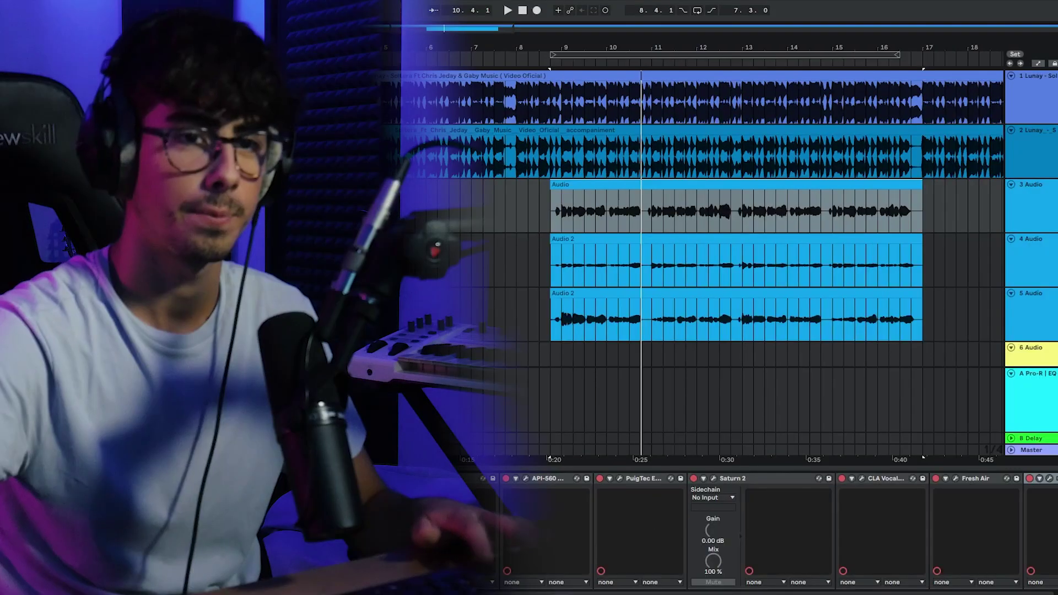
pyautogui.press('space')
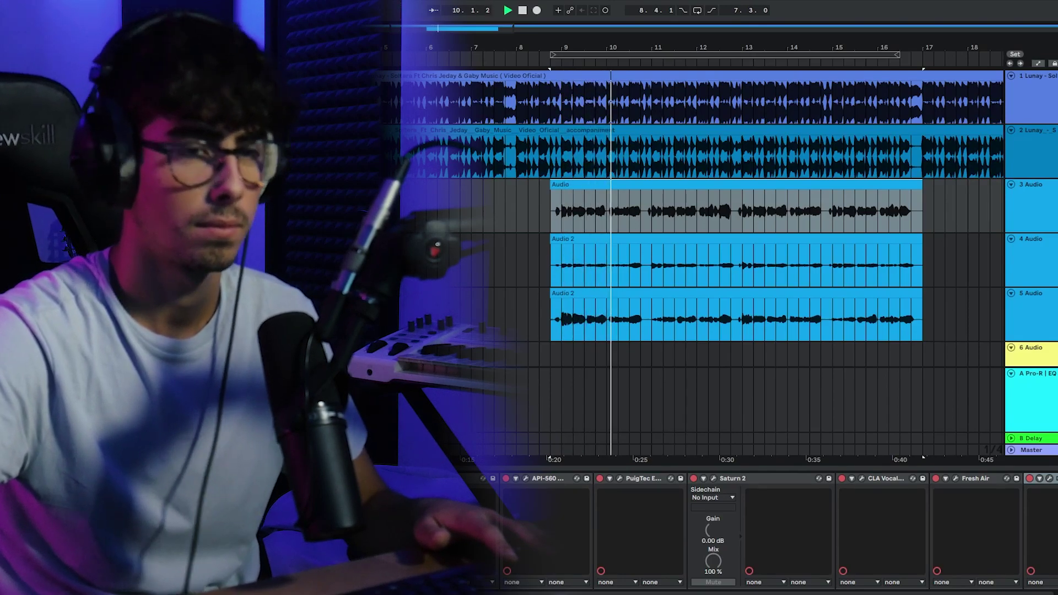
pyautogui.click(559, 312)
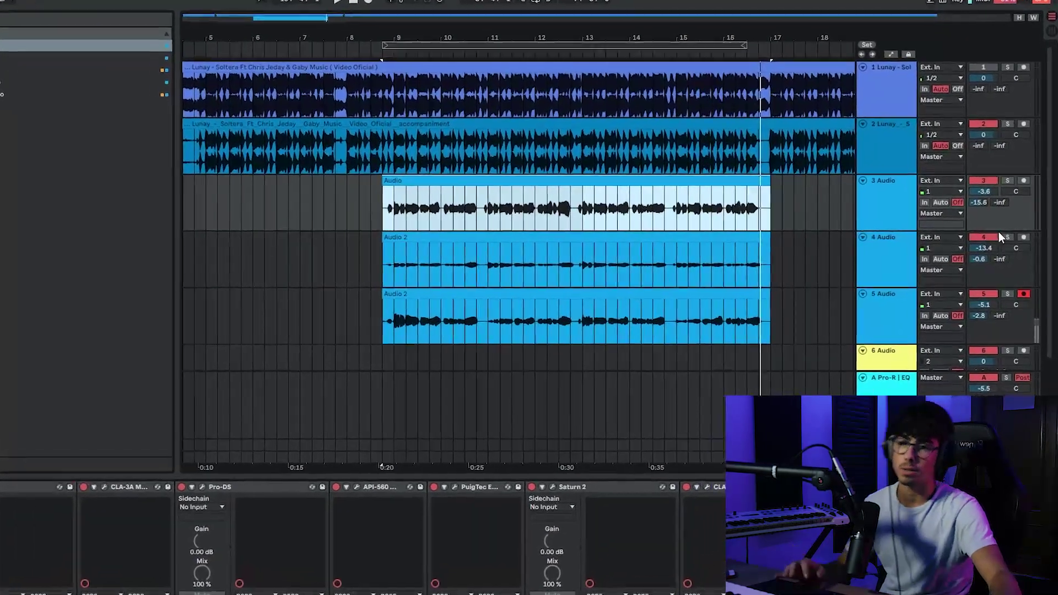
# Solo track 4, examine the filter curve in its Pro-Q 3, and play it together with the soloed lead vocal on track 3.
pyautogui.click(1009, 237)
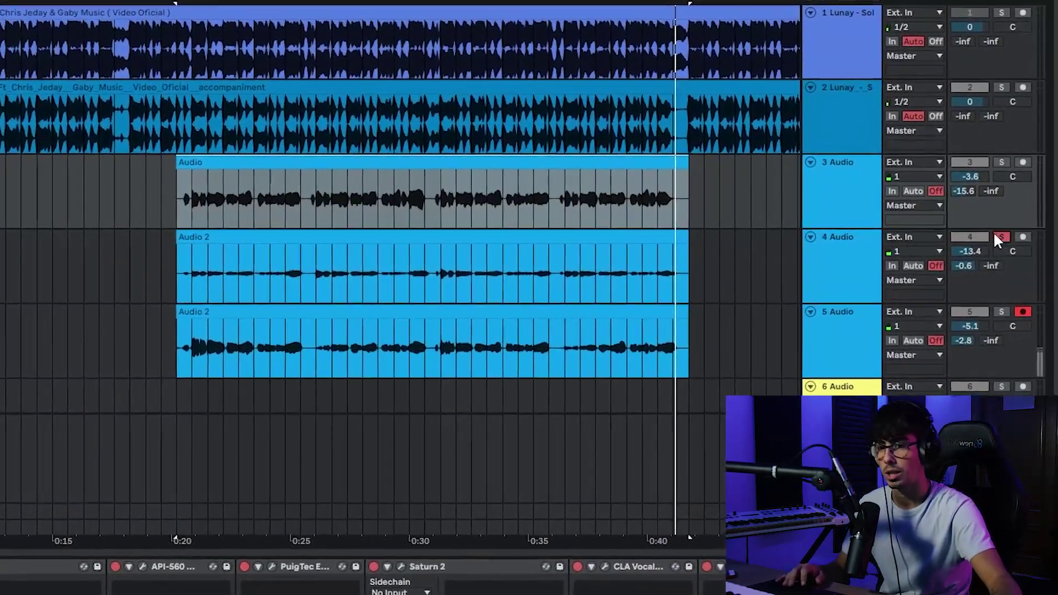
pyautogui.click(882, 258)
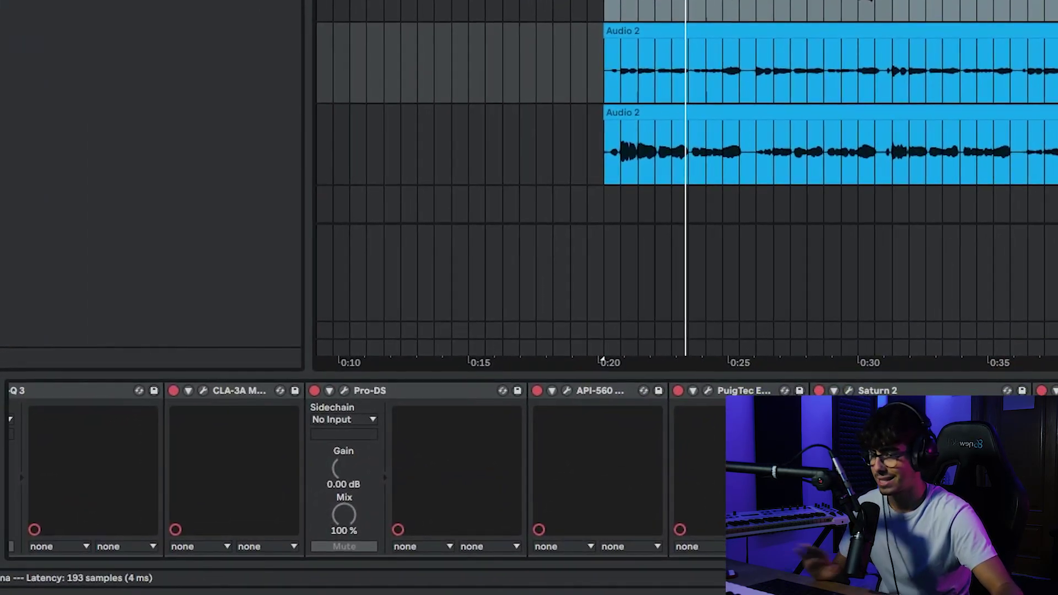
pyautogui.hscroll(-5, 328, 388)
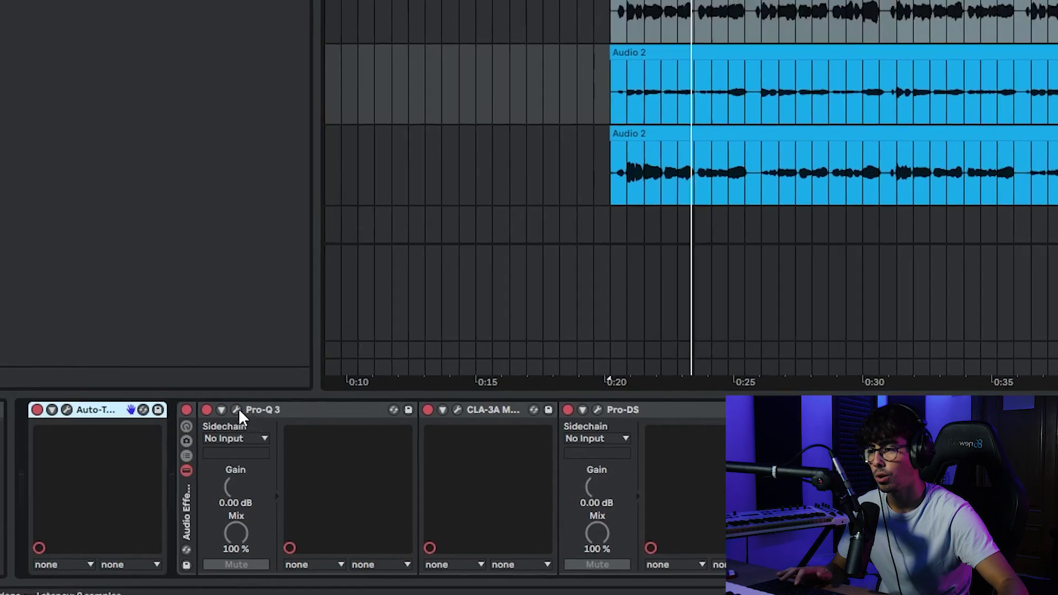
pyautogui.click(228, 390)
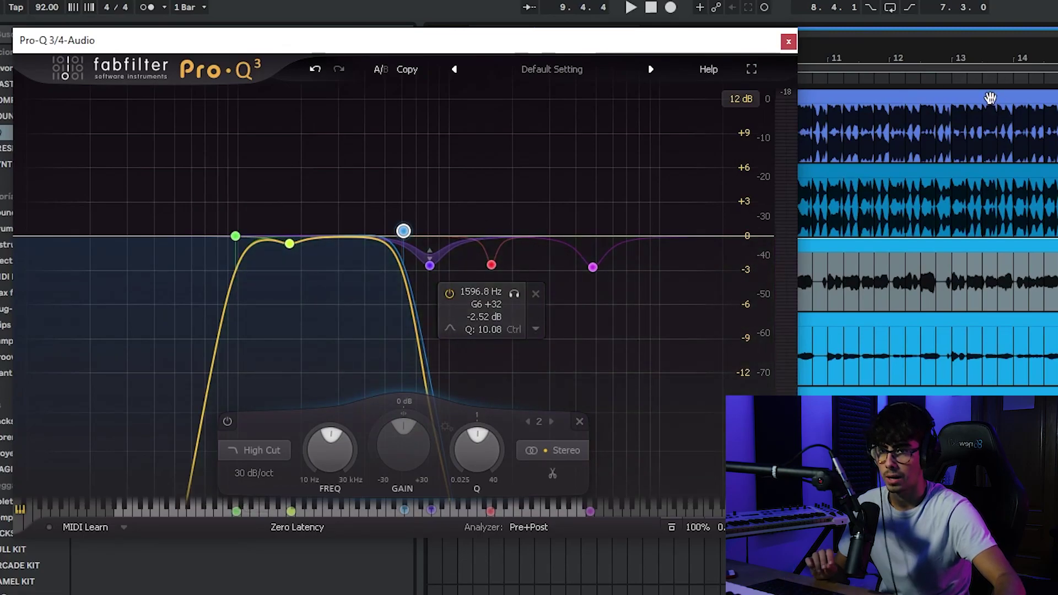
pyautogui.click(788, 40)
pyautogui.press('space')
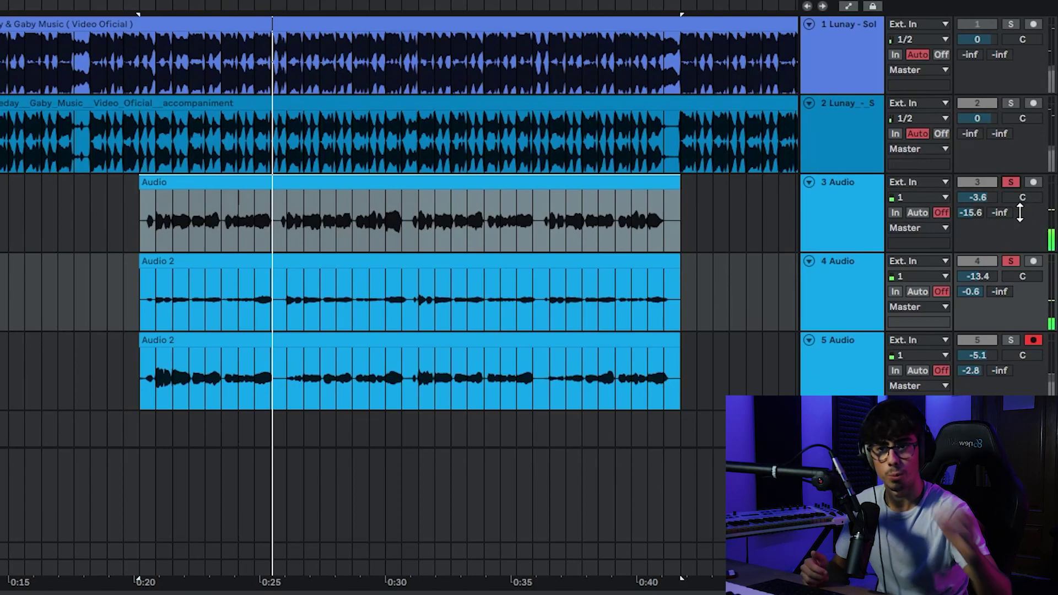
# Solo track 5, audition it on its own, and show its effect chain.
pyautogui.click(1010, 340)
pyautogui.press('space')
pyautogui.press('space')
pyautogui.click(867, 353)
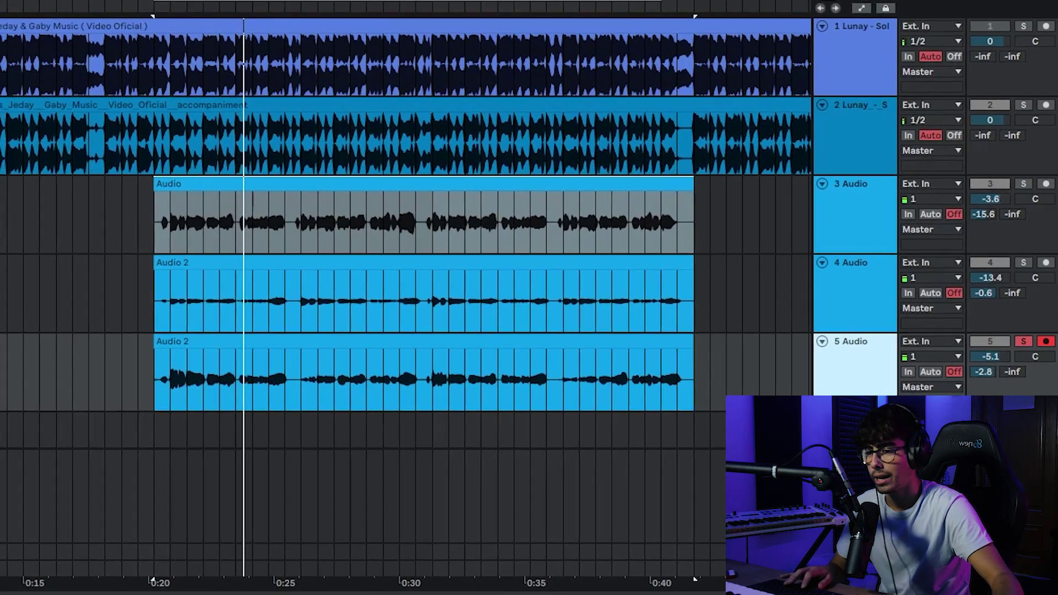
# Open track 5's Pro-Q 3 and audition its 392.96 Hz low cut band in solo during playback.
pyautogui.click(52, 567)
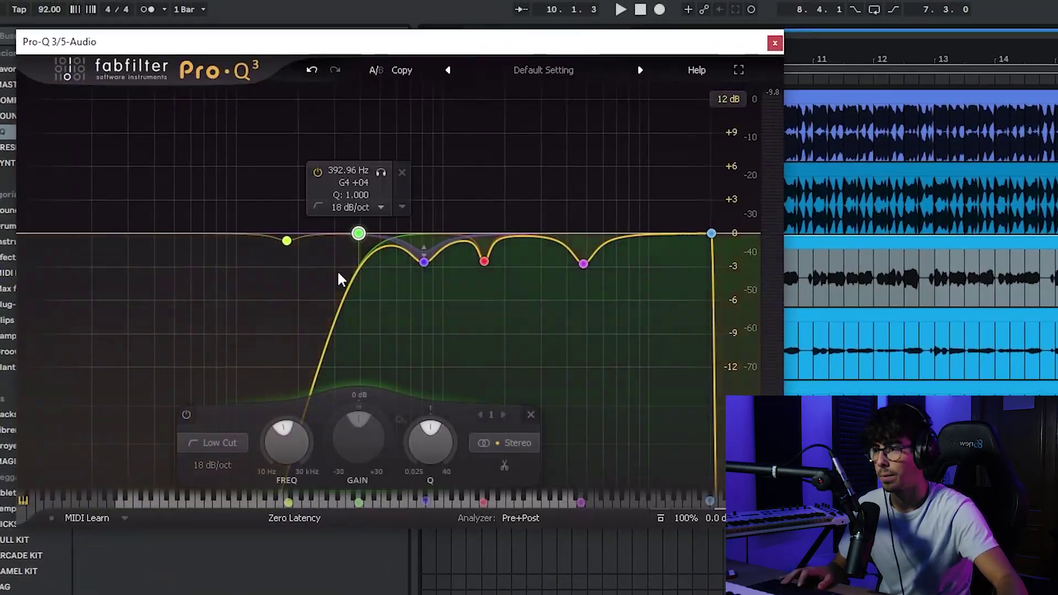
pyautogui.click(381, 172)
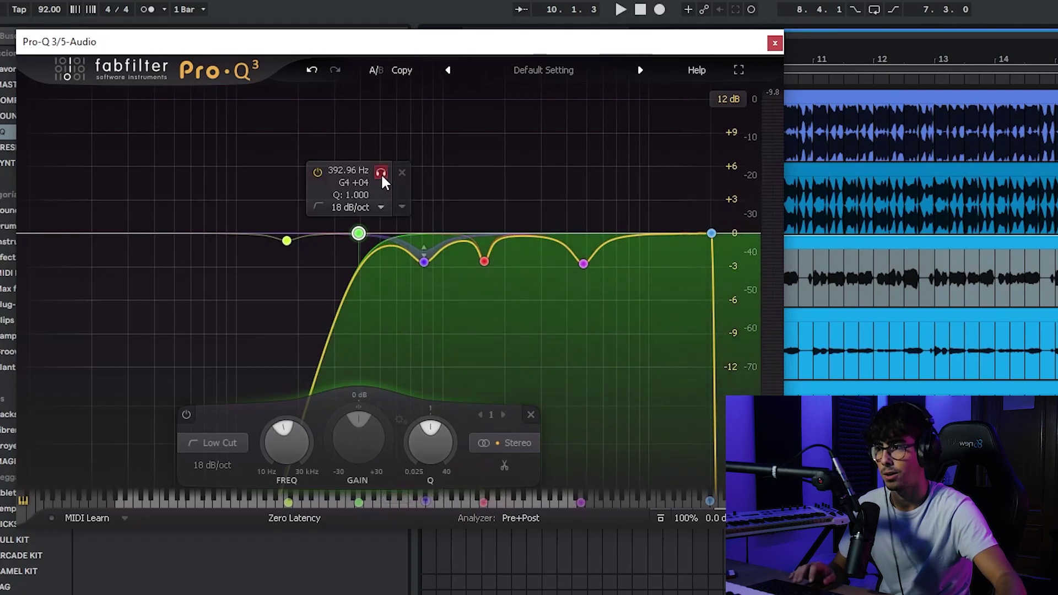
pyautogui.press('space')
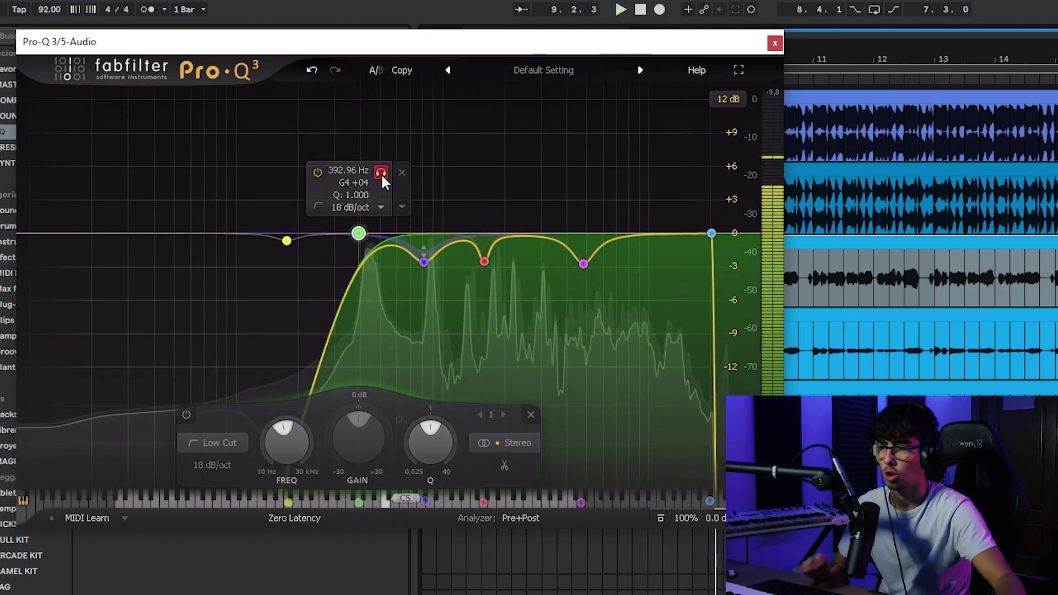
pyautogui.press('space')
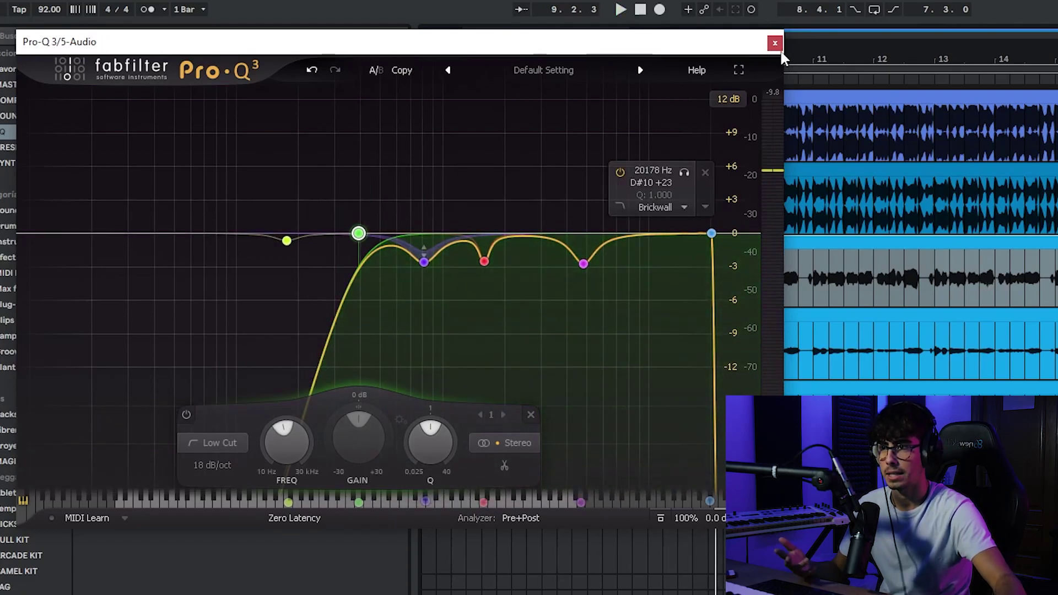
# Close track 5's Pro-Q 3 and look through the CLA-3A, API-560, Saturn 2 and Doubler2 devices in its chain.
pyautogui.click(774, 43)
pyautogui.click(444, 523)
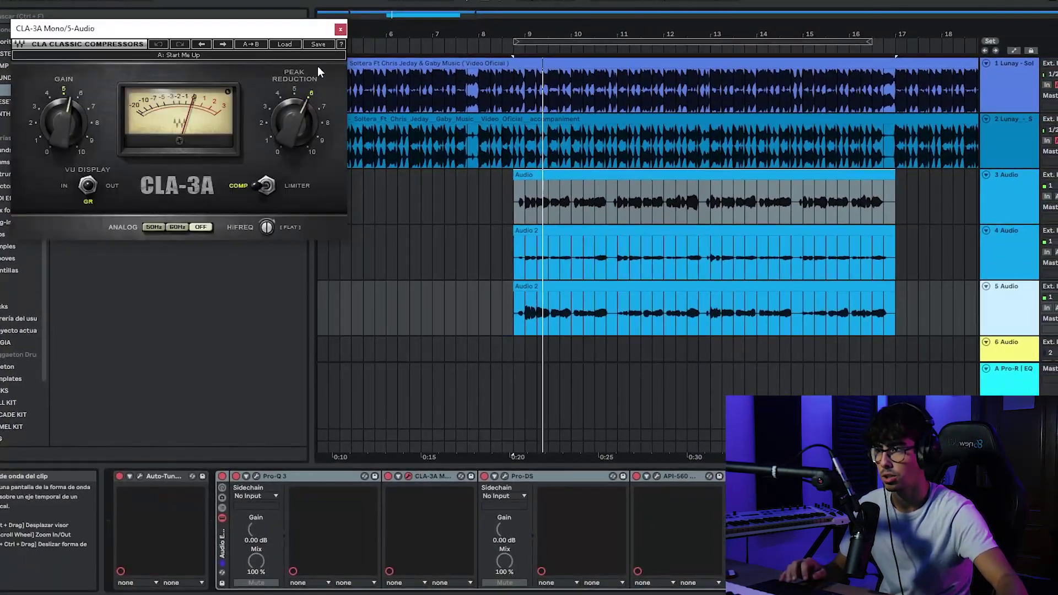
pyautogui.click(340, 30)
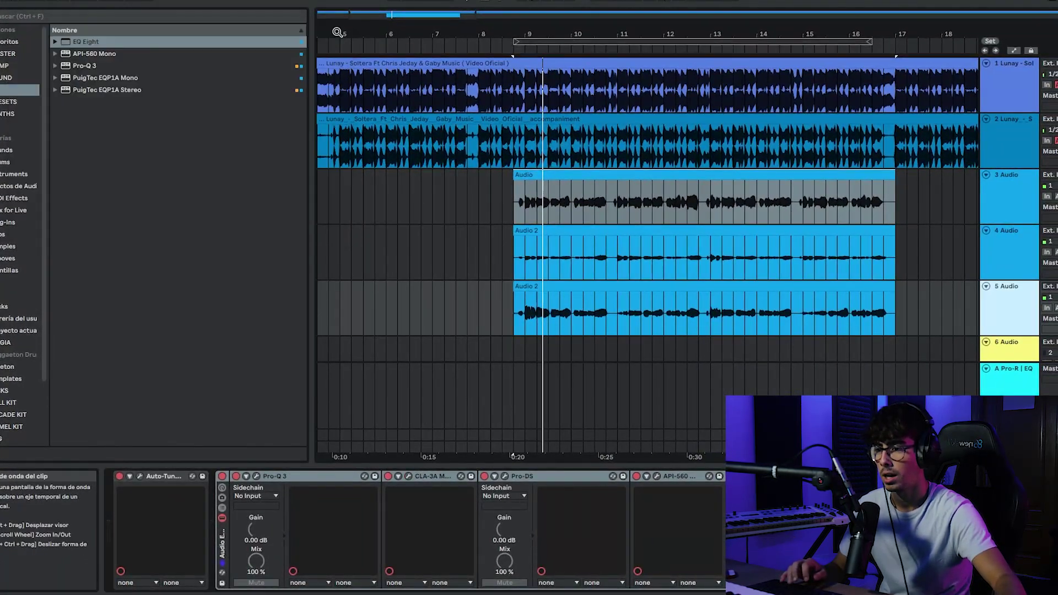
pyautogui.click(656, 477)
pyautogui.click(212, 44)
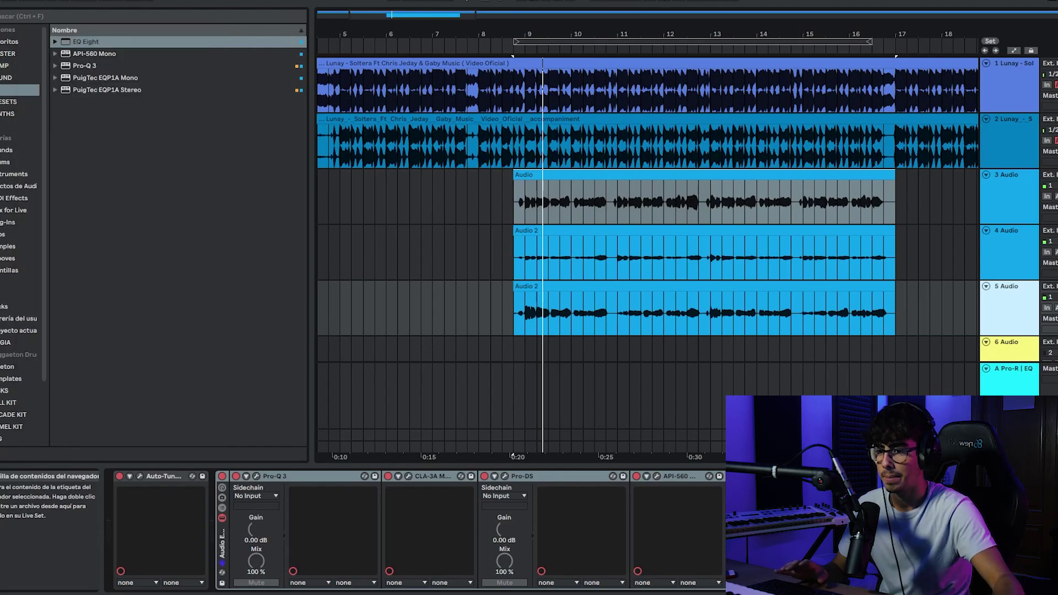
pyautogui.click(877, 477)
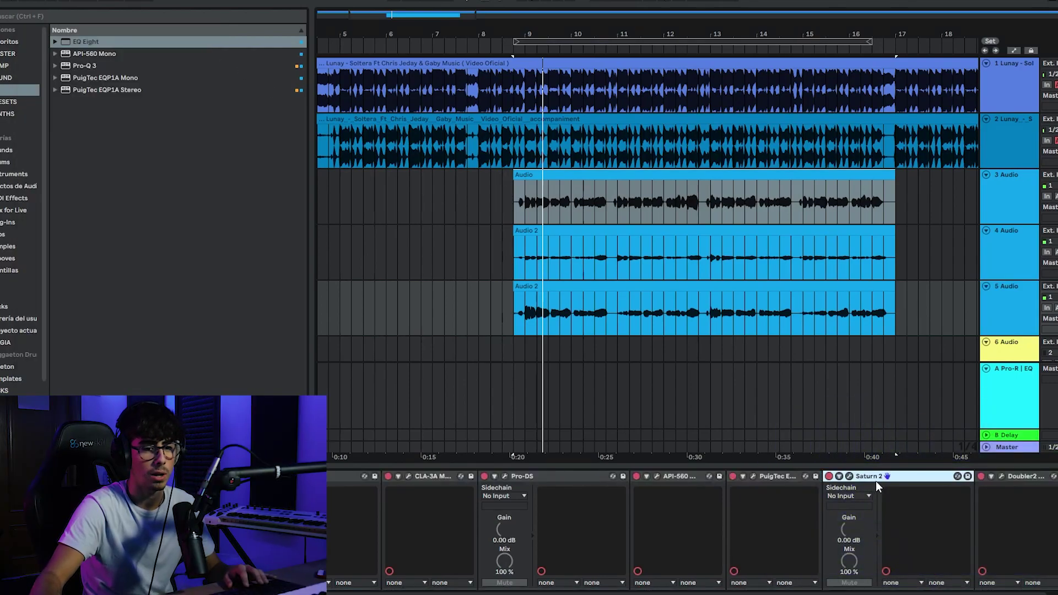
pyautogui.click(1001, 477)
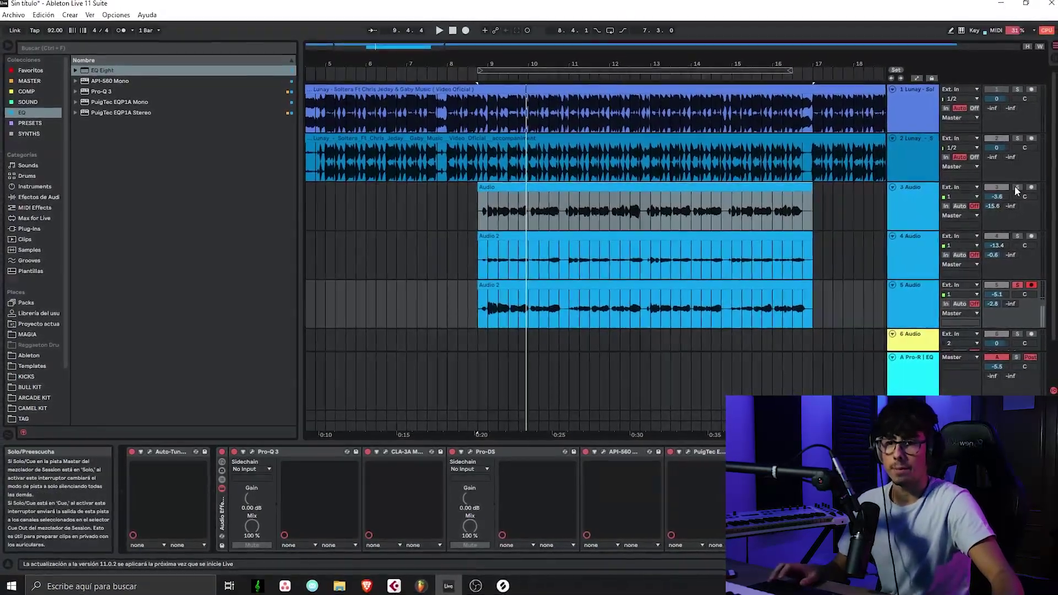
# Solo the vocals on tracks 3, 4 and 5, and add the accompaniment on track 2 to the solo.
pyautogui.click(1023, 185)
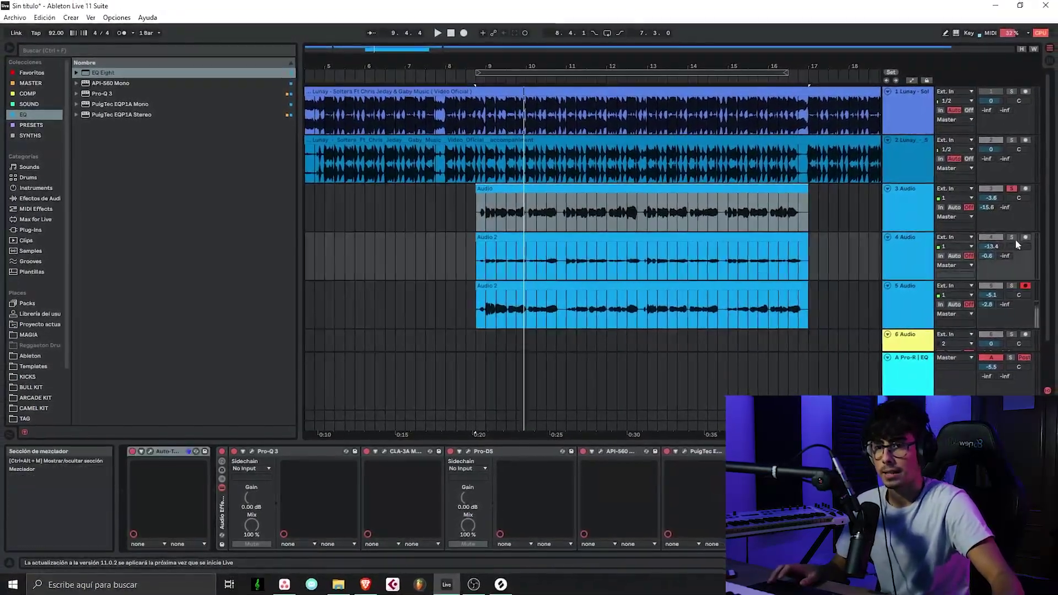
pyautogui.click(1011, 285)
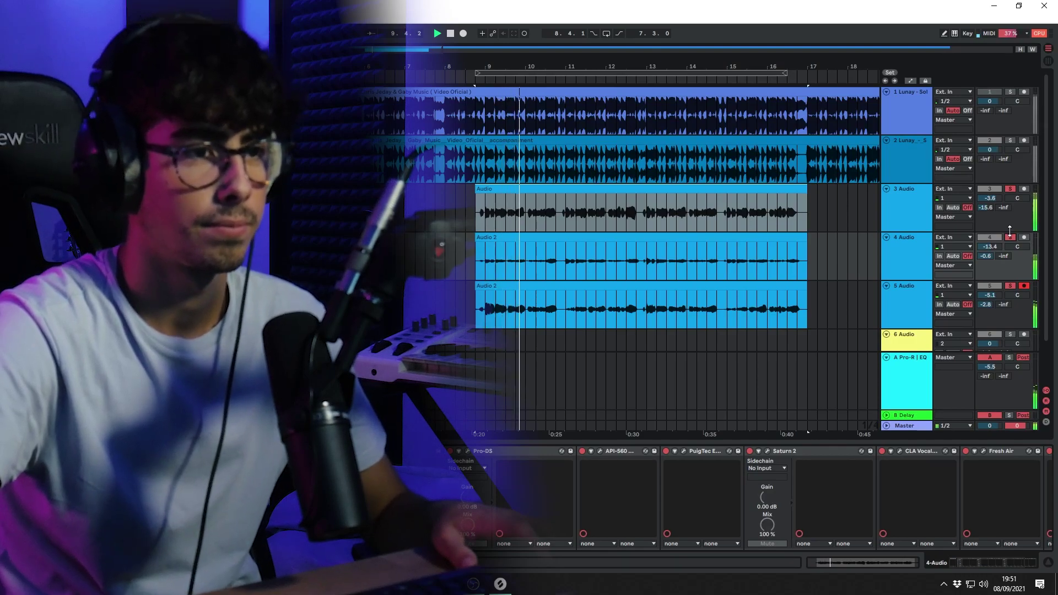
pyautogui.click(1009, 141)
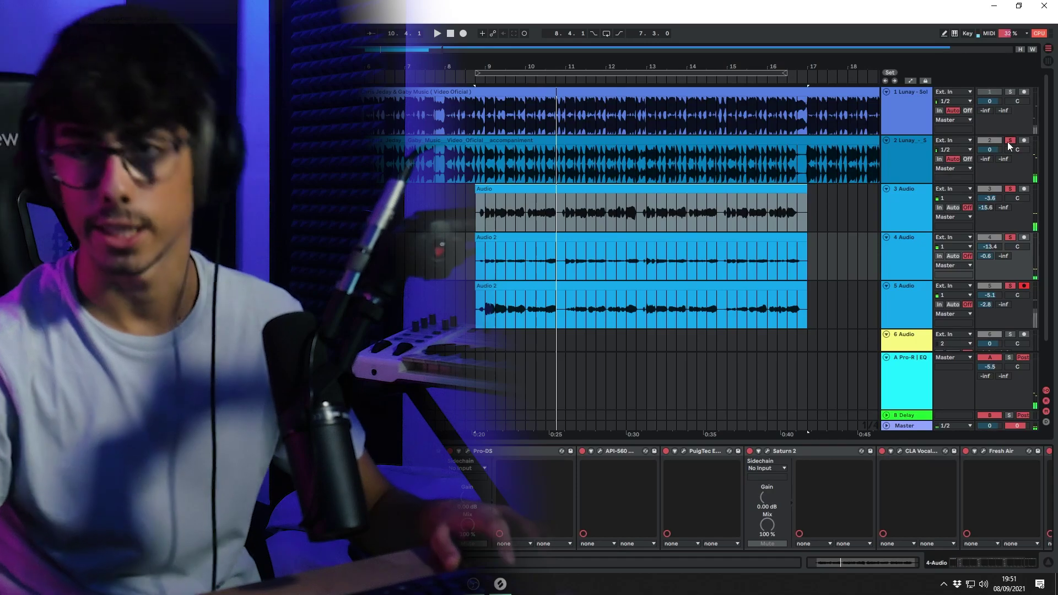
# Play the vocals with the accompaniment from the middle of the song section, and solo the original song on track 1 to compare.
pyautogui.click(637, 168)
pyautogui.press('space')
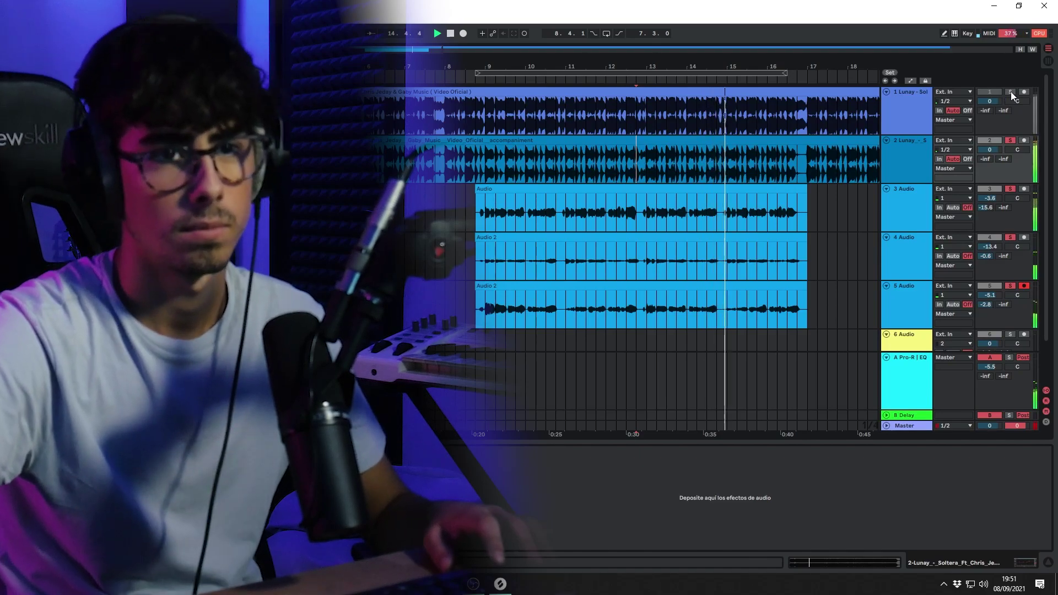
pyautogui.click(1011, 92)
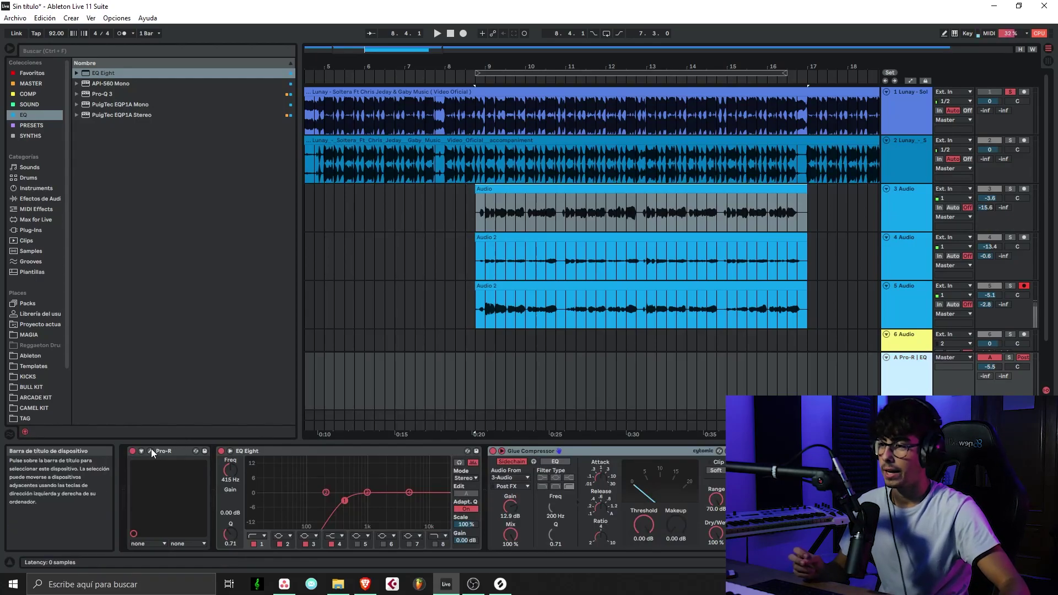
# Open Pro-R on return track A, look through its Medium presets, and set its Space decay time to 1.88 s.
pyautogui.click(150, 451)
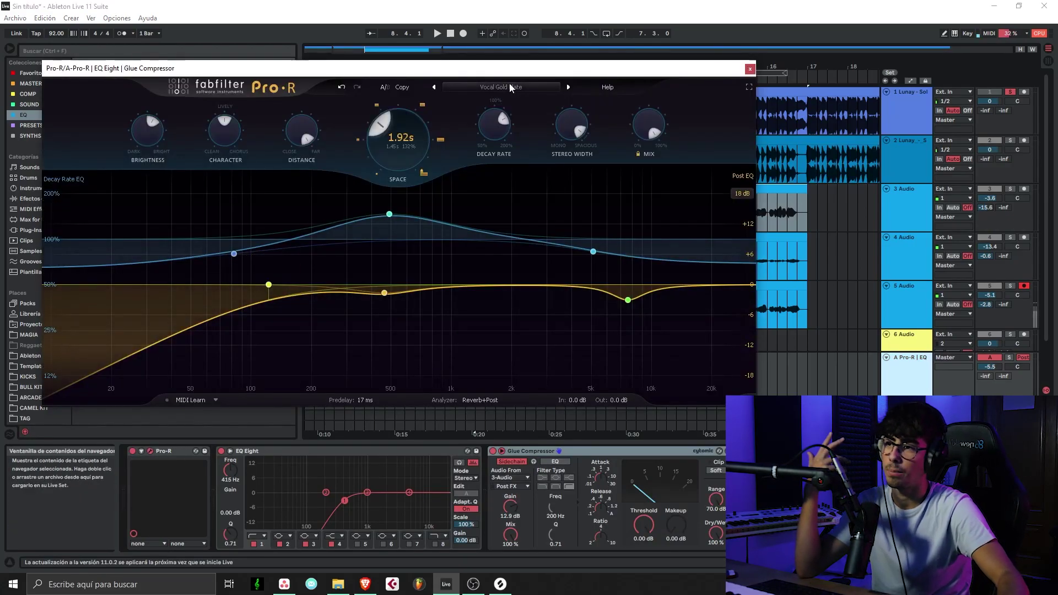
pyautogui.click(510, 88)
pyautogui.moveTo(473, 124)
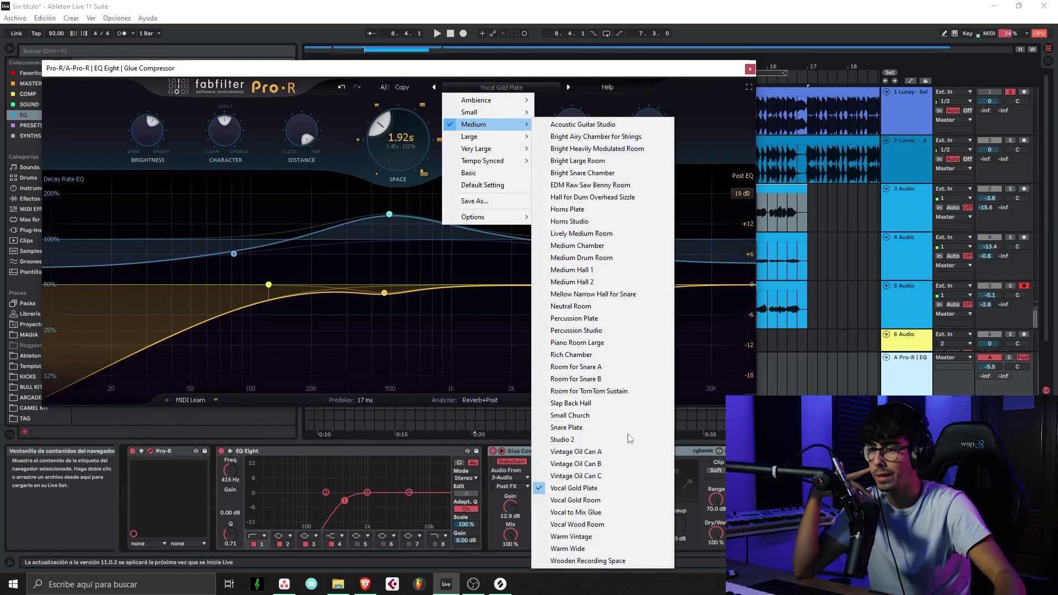
pyautogui.click(740, 339)
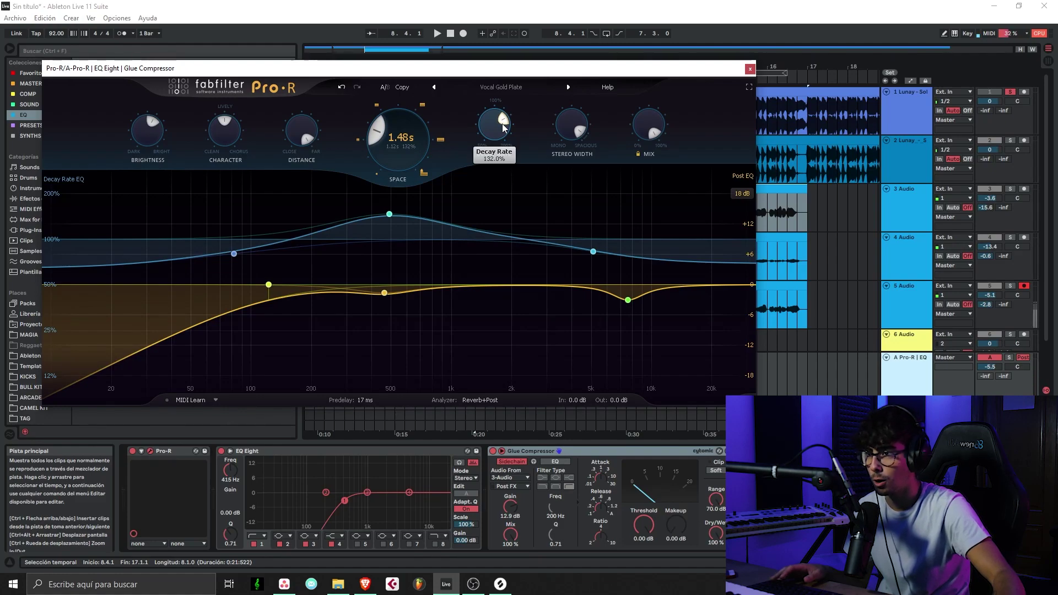
pyautogui.moveTo(504, 135); pyautogui.dragTo(503, 141)
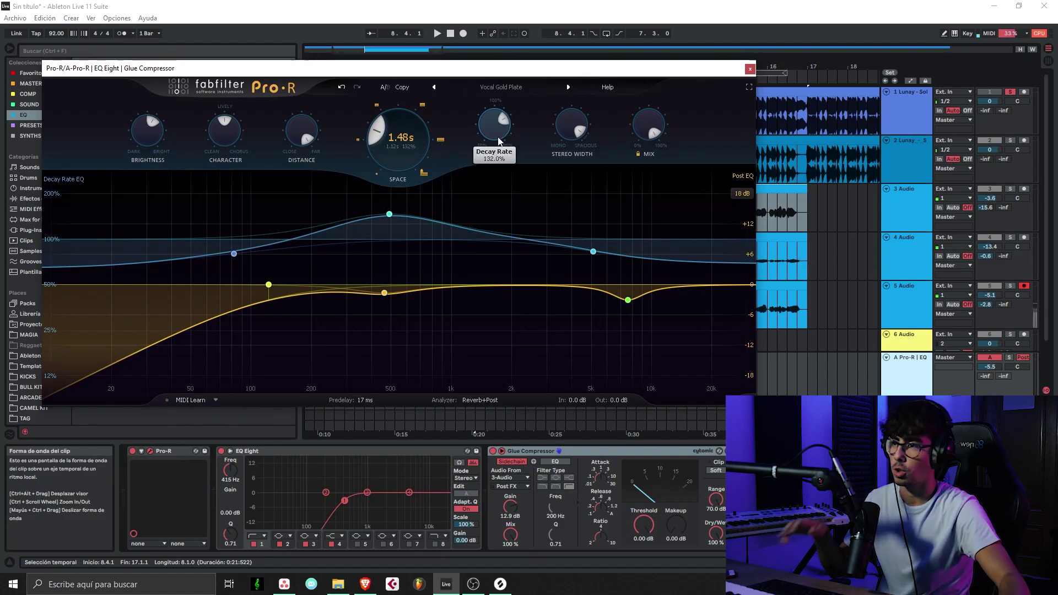
pyautogui.moveTo(389, 154); pyautogui.dragTo(389, 137)
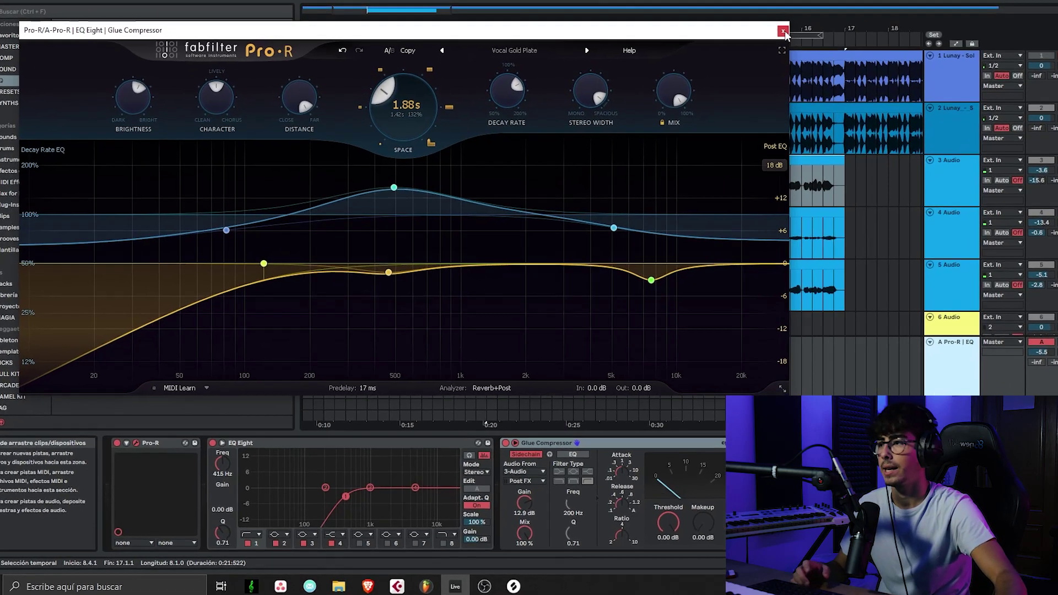
# Close Pro-R and examine the band 1 low cut in return track A's EQ Eight.
pyautogui.click(749, 69)
pyautogui.click(276, 451)
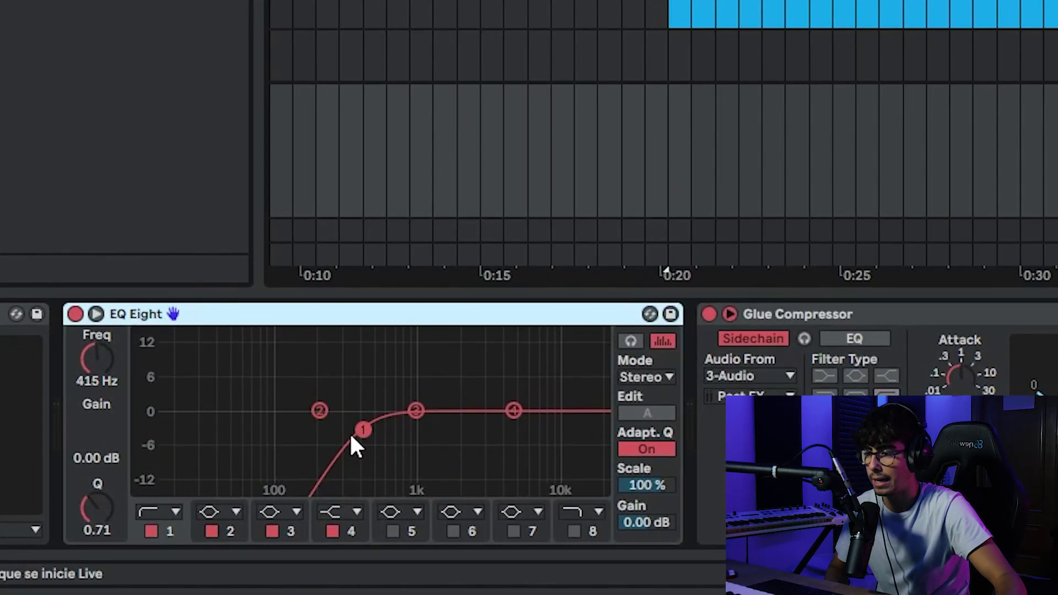
pyautogui.click(351, 436)
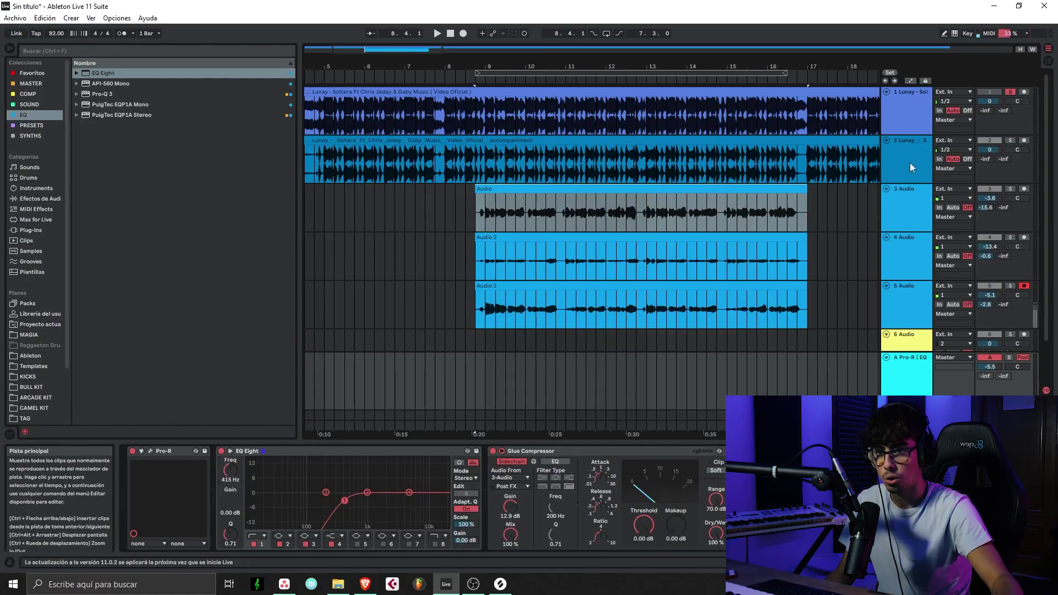
# Select the lead vocal on track 3 and play it in solo.
pyautogui.click(907, 202)
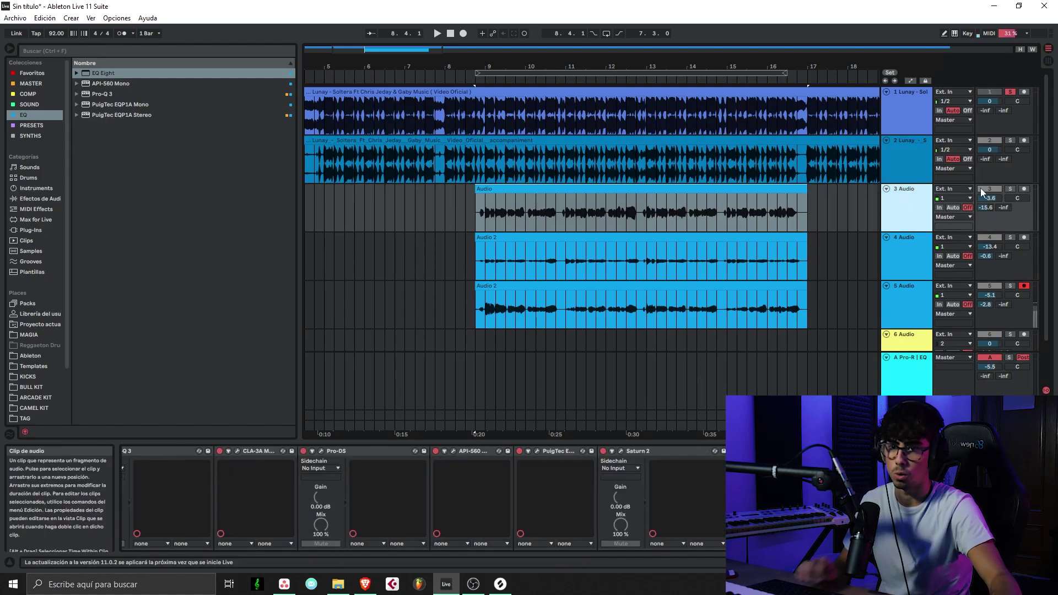
pyautogui.press('space')
pyautogui.click(1010, 188)
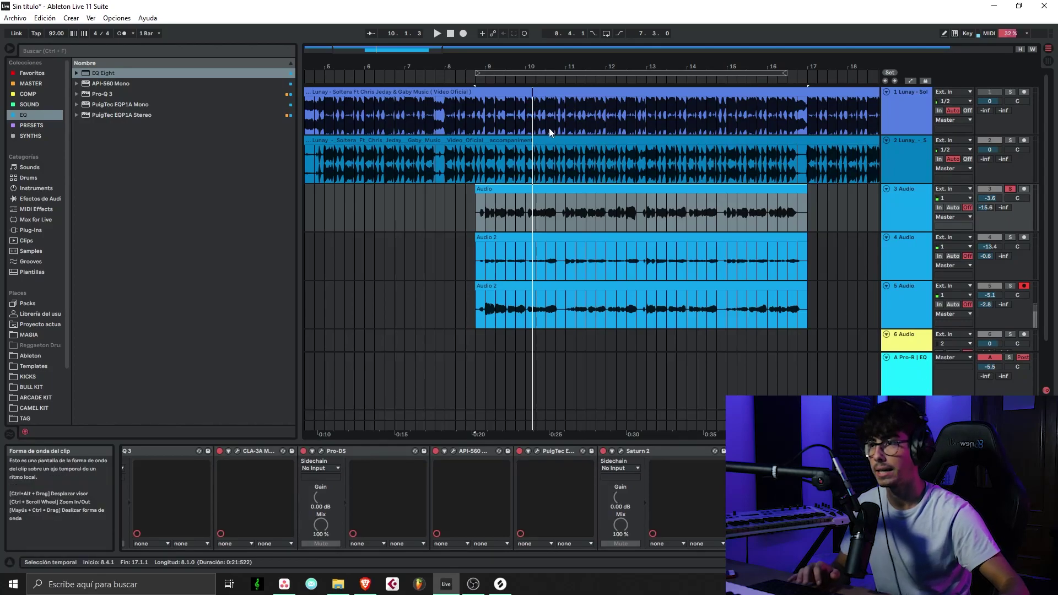
# Play the soloed lead vocal from 10.4.3, in the gap between two phrases.
pyautogui.moveTo(411, 49)
pyautogui.mouseDown()
pyautogui.moveTo(412, 82)
pyautogui.moveTo(393, 83)
pyautogui.mouseUp()
pyautogui.click(657, 230)
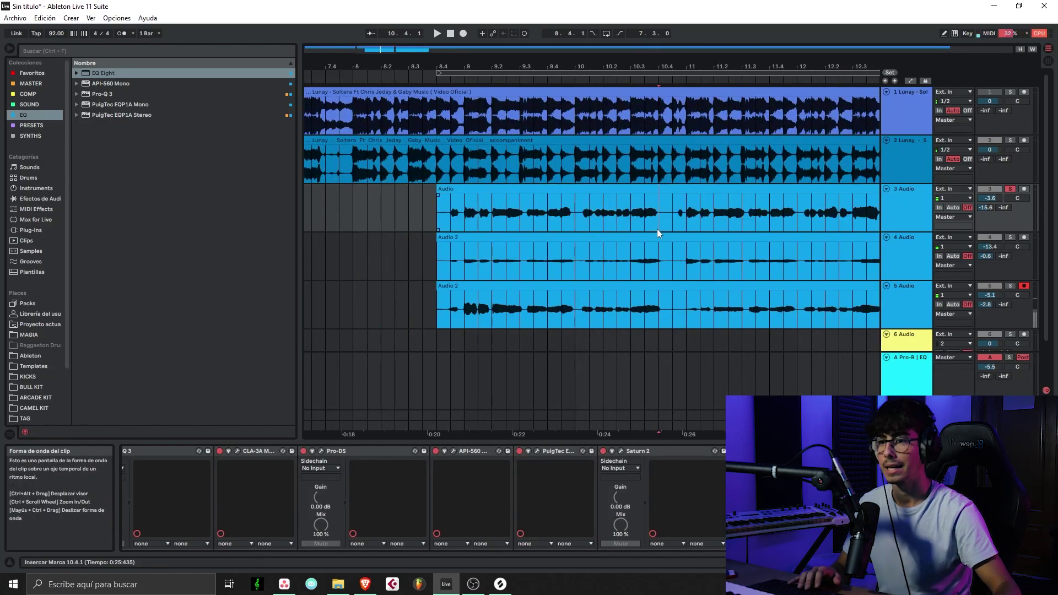
pyautogui.click(671, 222)
pyautogui.press('space')
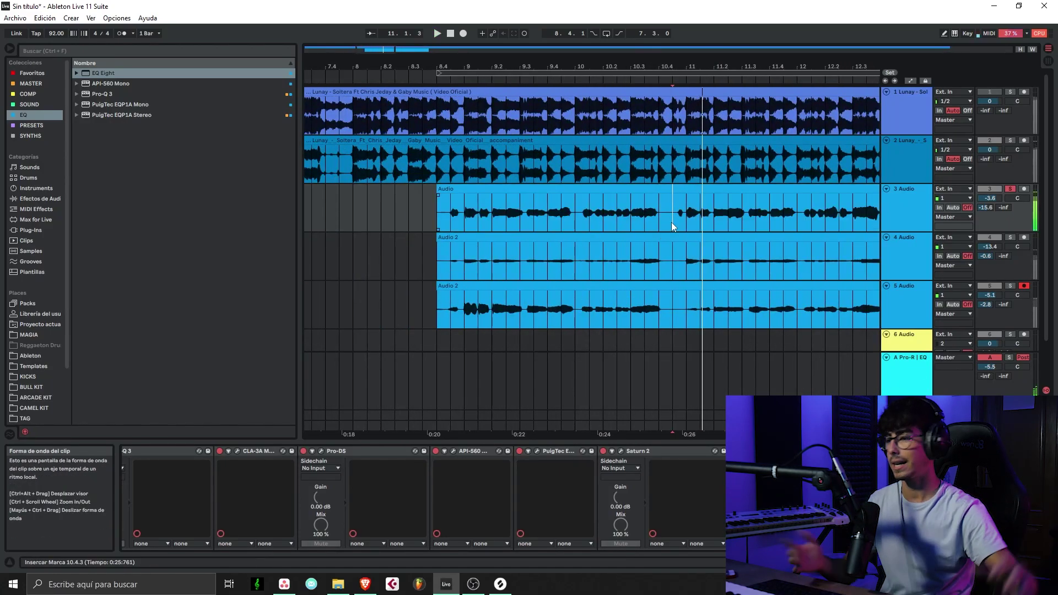
# Raise the sidechain gain of return track A's Glue Compressor to 24.0 dB and audition it with the lead vocal.
pyautogui.click(627, 191)
pyautogui.click(913, 387)
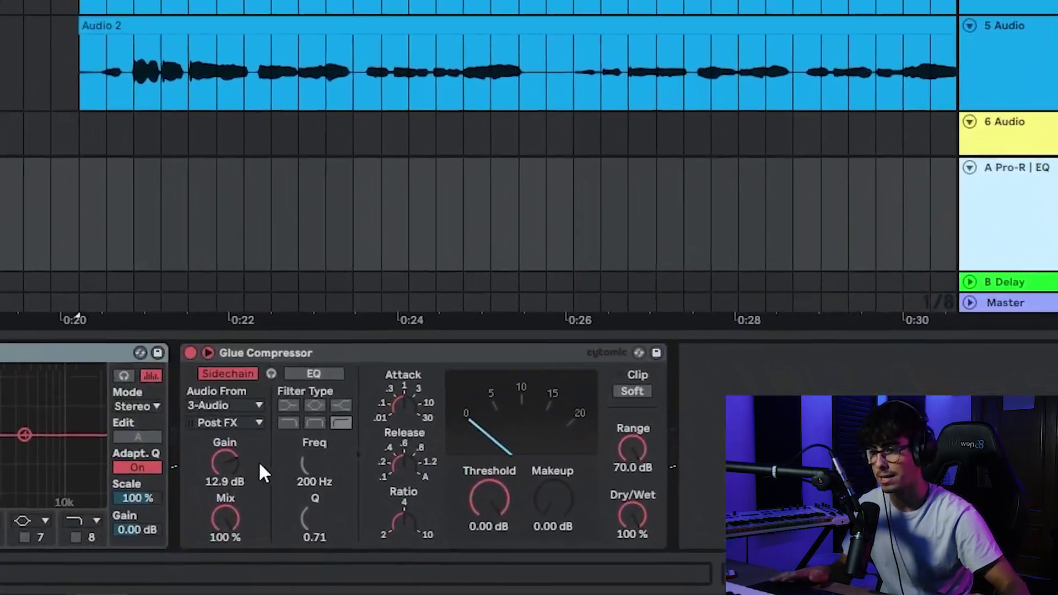
pyautogui.moveTo(511, 506); pyautogui.dragTo(511, 471)
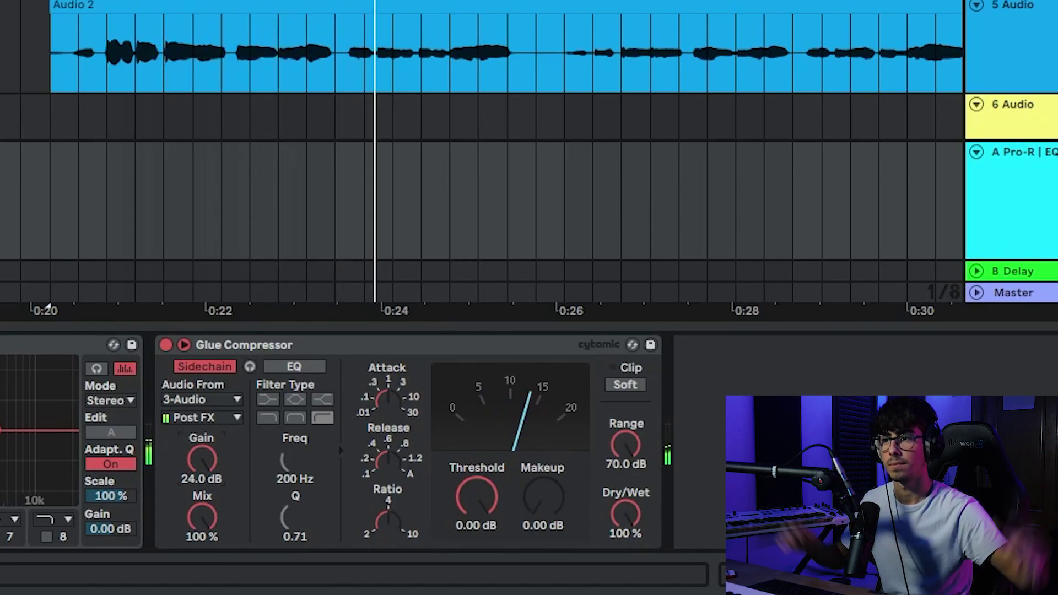
pyautogui.press('space')
# Audition the lead vocal on track 3 from the end of a phrase in the later part of its clip.
pyautogui.hscroll(10, 248, 190)
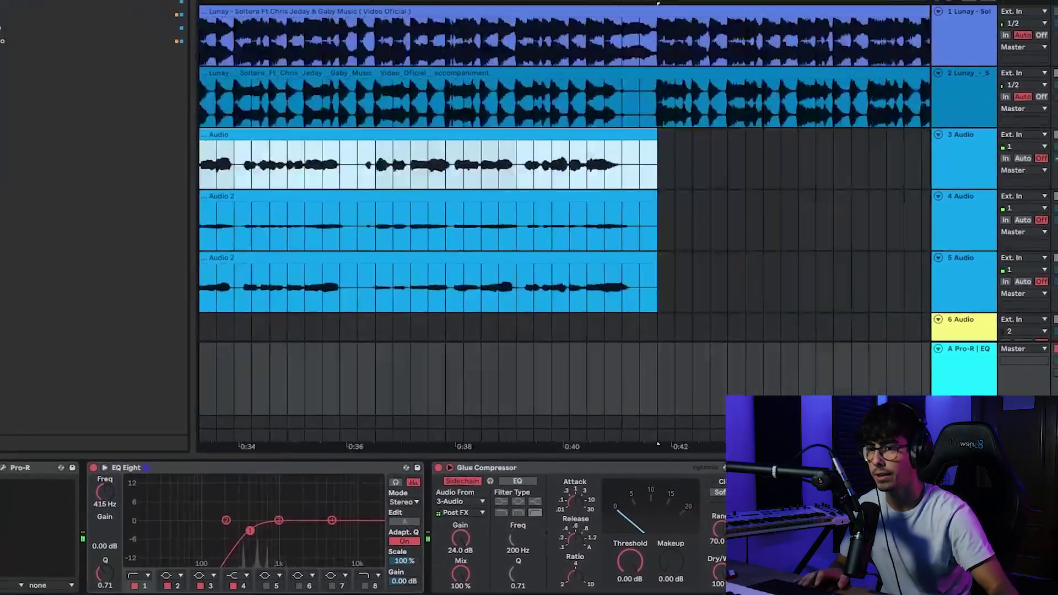
pyautogui.click(411, 171)
pyautogui.click(340, 170)
pyautogui.press('space')
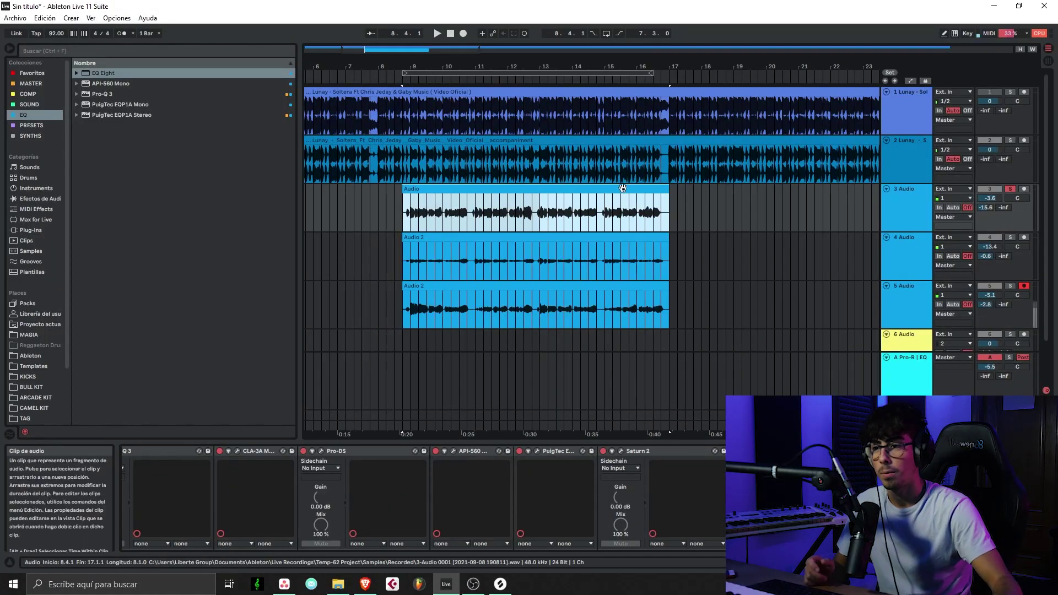
# Show the effect chains of the vocal tracks 4 and 5, and return to the devices on return track A.
pyautogui.click(585, 238)
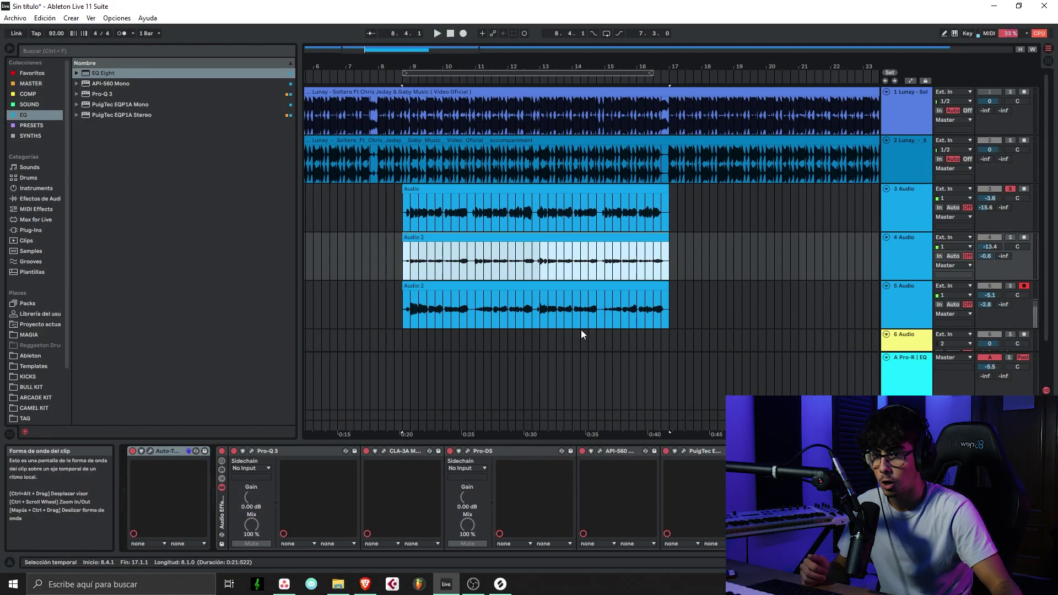
pyautogui.click(584, 284)
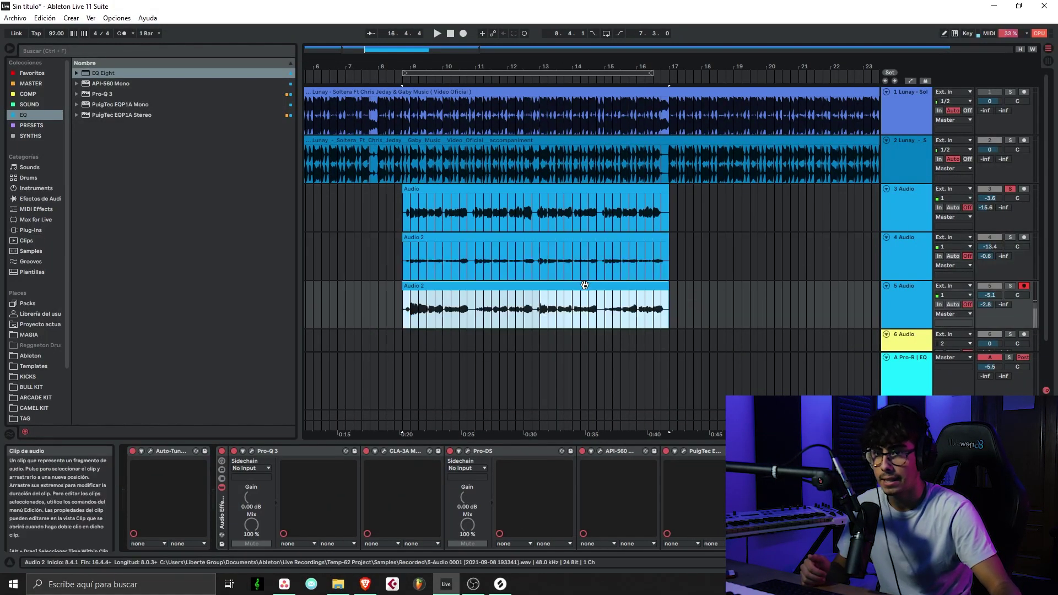
pyautogui.click(919, 323)
pyautogui.click(904, 373)
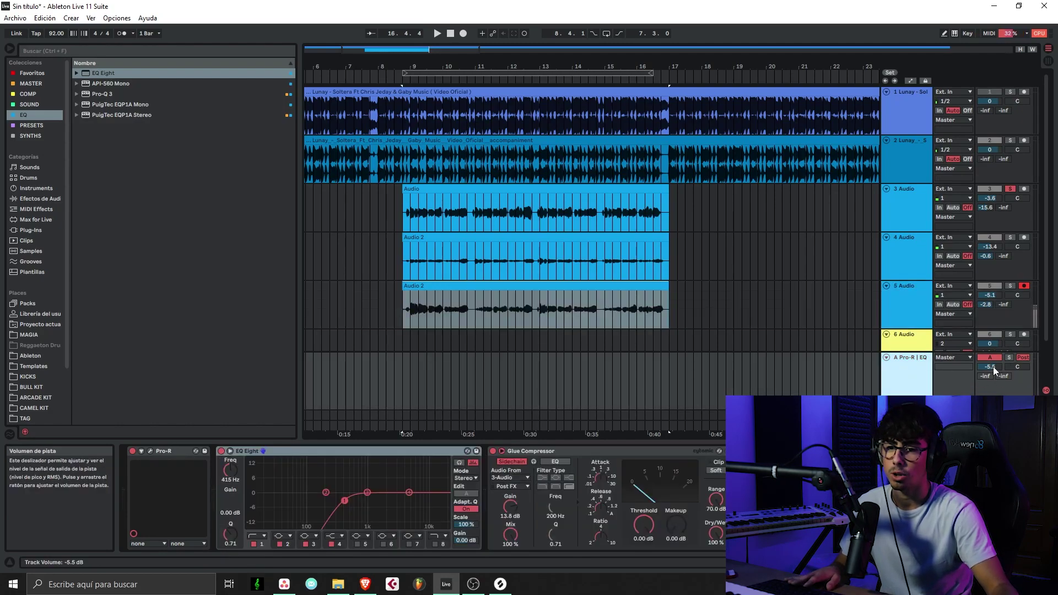